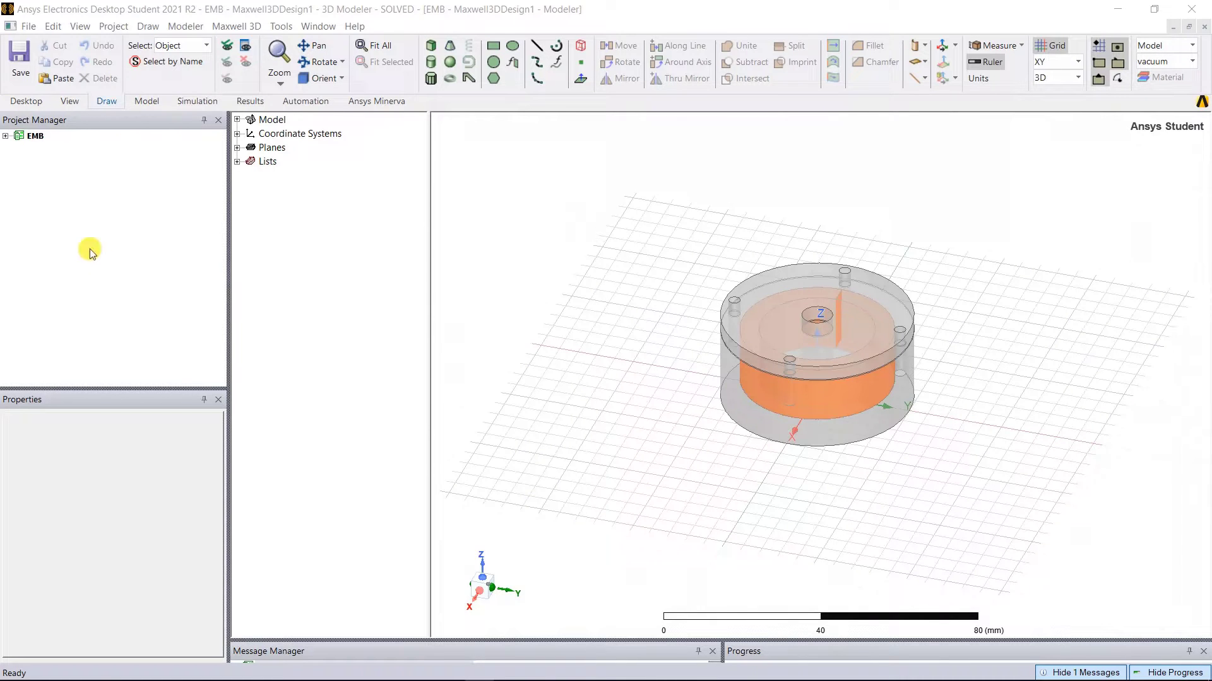
Step: Rename the 3D design Maxwell3DDesign1 to EMB_3D in the EMB project
left_click(6, 136)
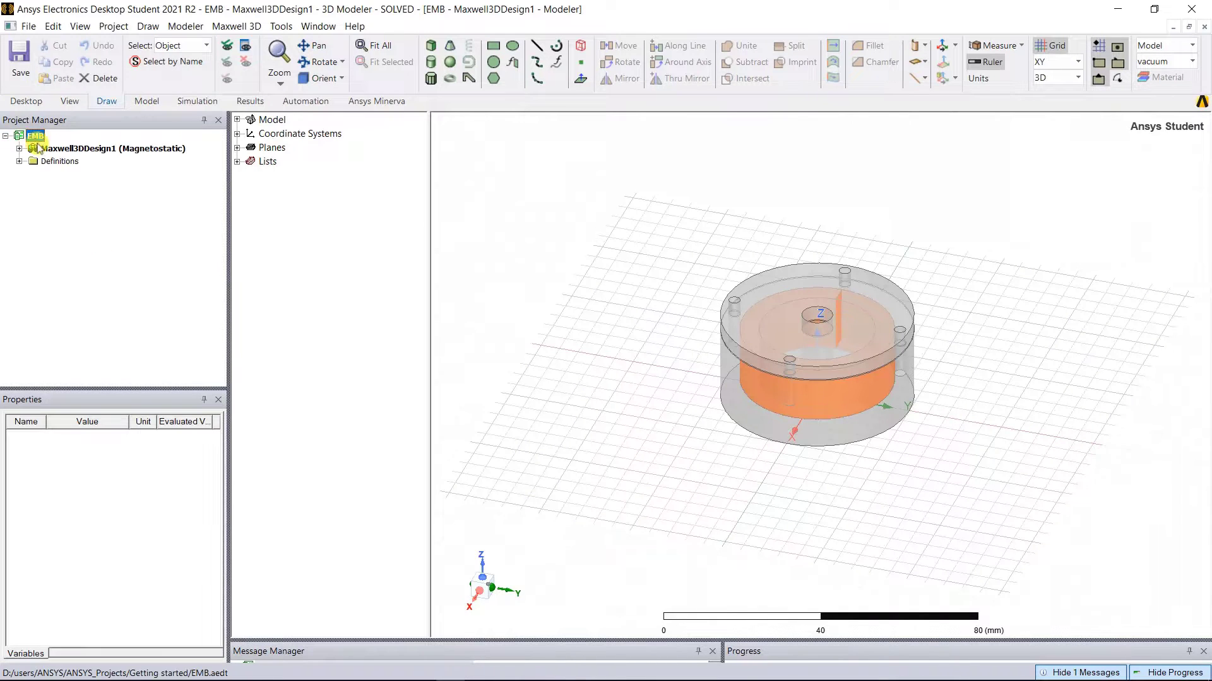
left_click(70, 150)
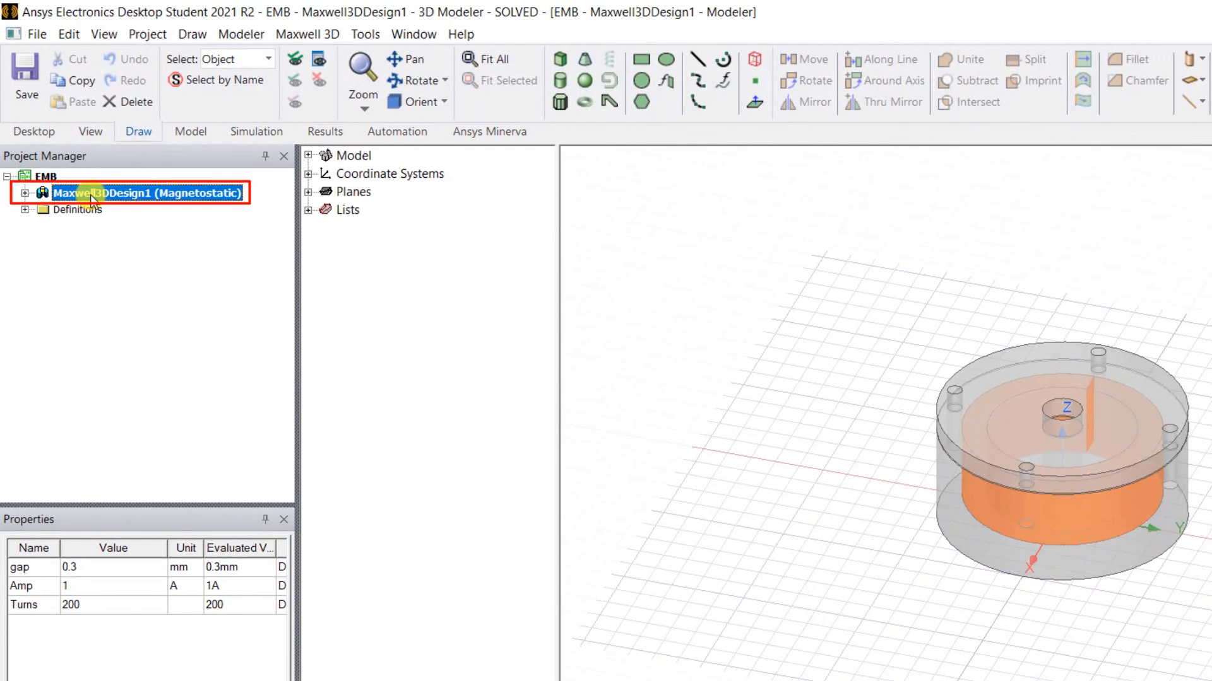
left_click(71, 150)
type("EMB_3D")
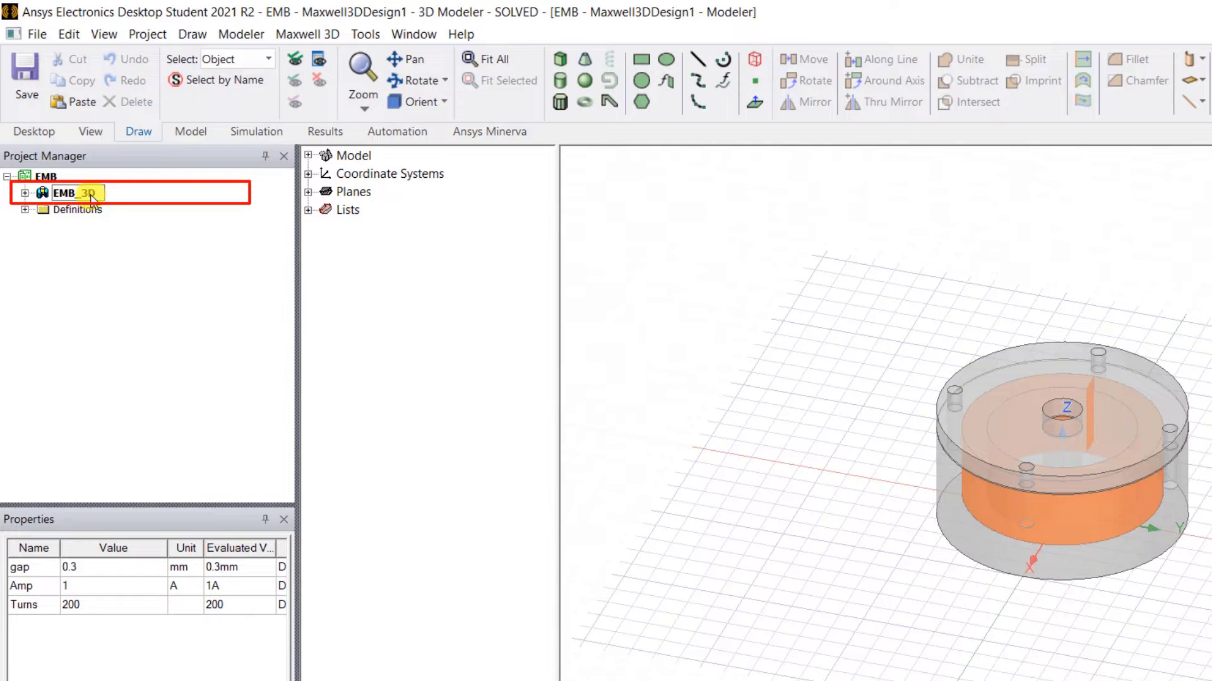
key("Return")
Step: Copy EMB_3D into the EMB project as EMB_3D1 and expand its design items
left_click(50, 176)
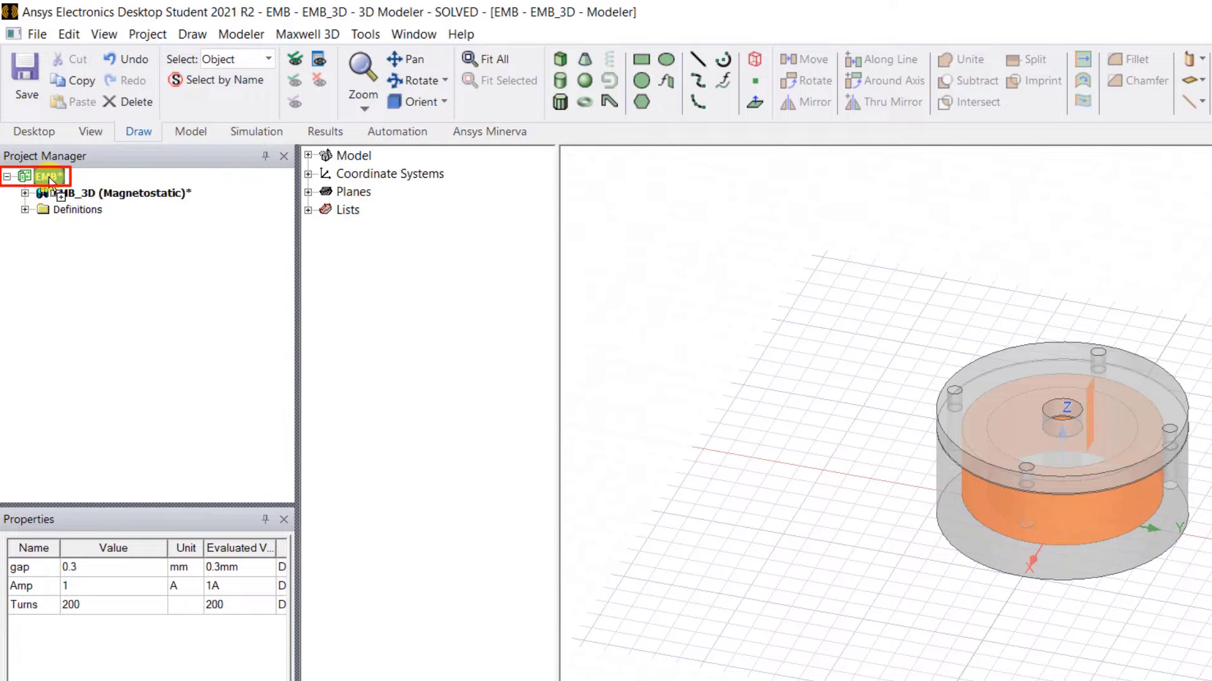
left_click_drag(49, 179, 49, 180)
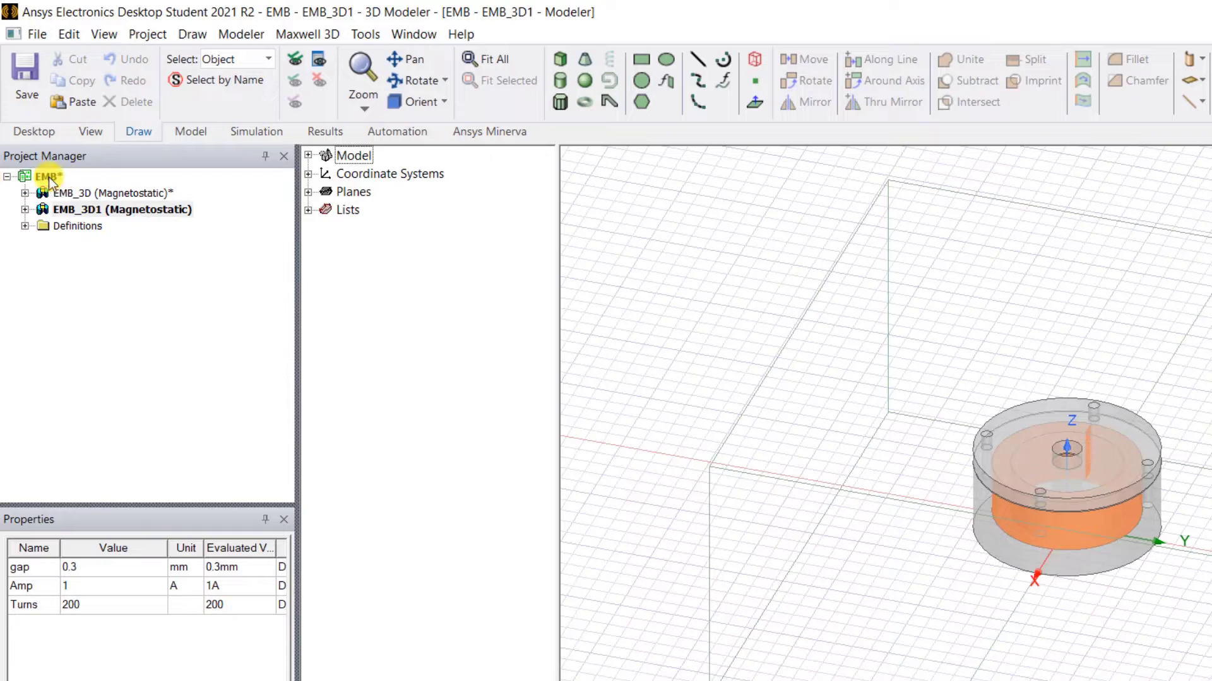
left_click(70, 212)
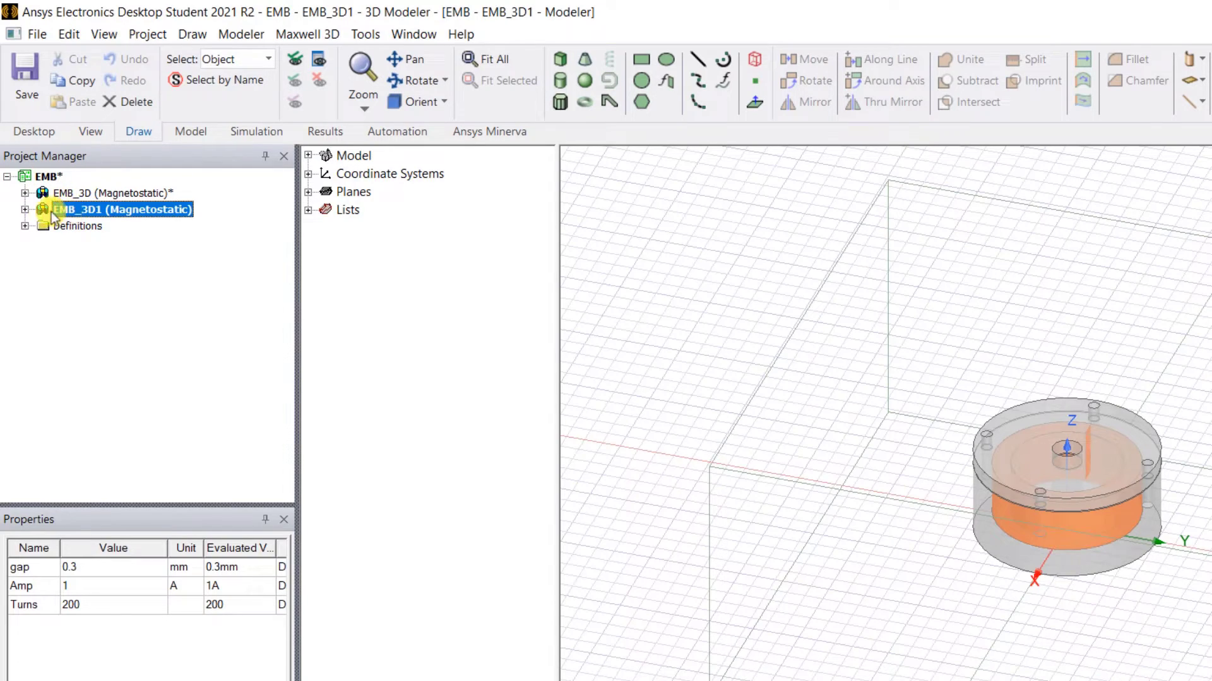
left_click(24, 209)
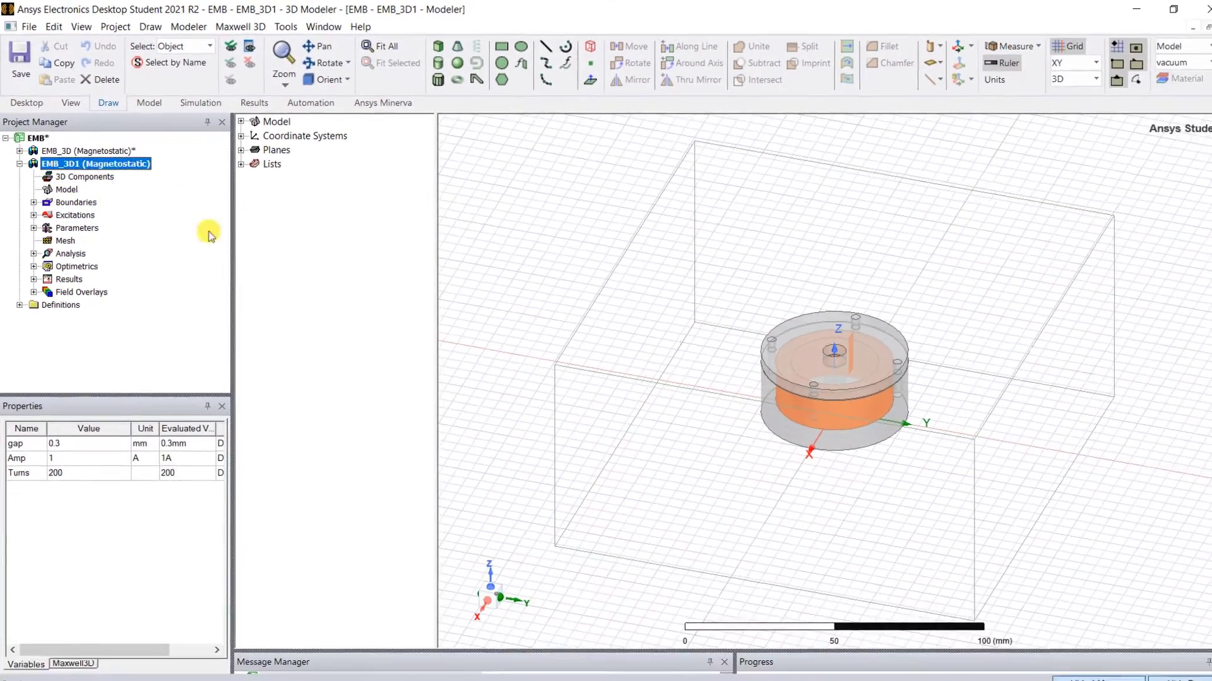
scroll(814, 449, "up", 5)
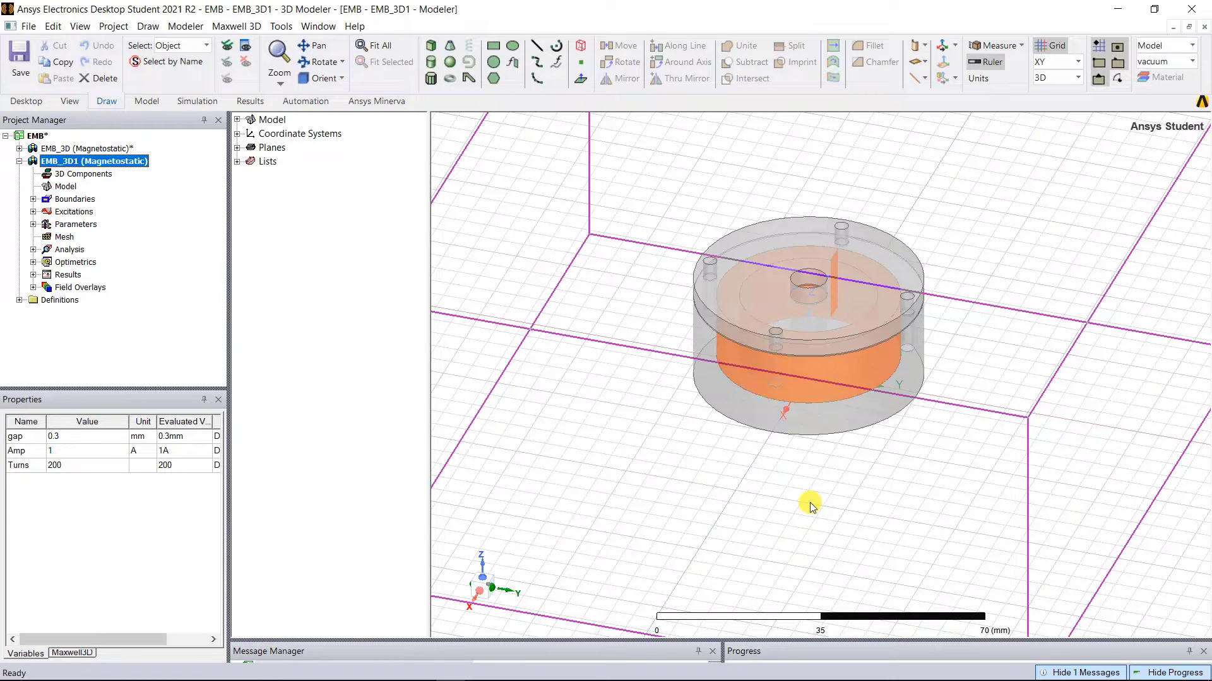
Step: Select all objects in EMB_3D1 and rotate them 45 degrees about the Z axis
key("ctrl+a")
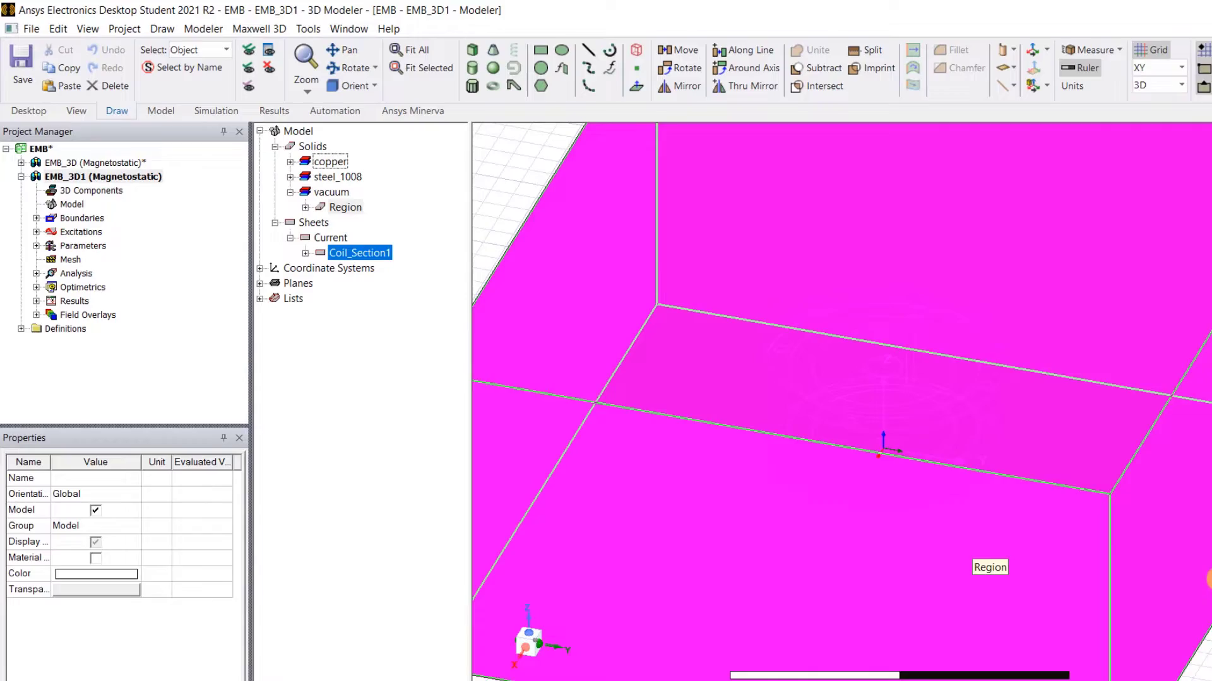
left_click(669, 71)
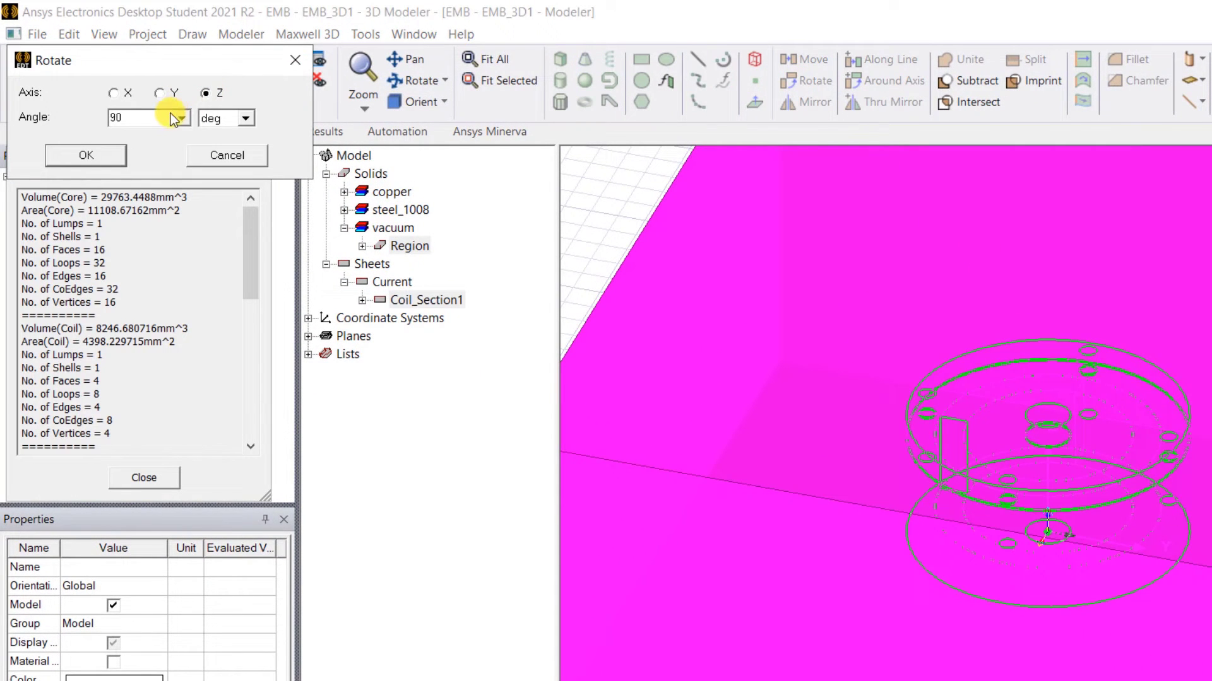
double_click(149, 119)
type("45")
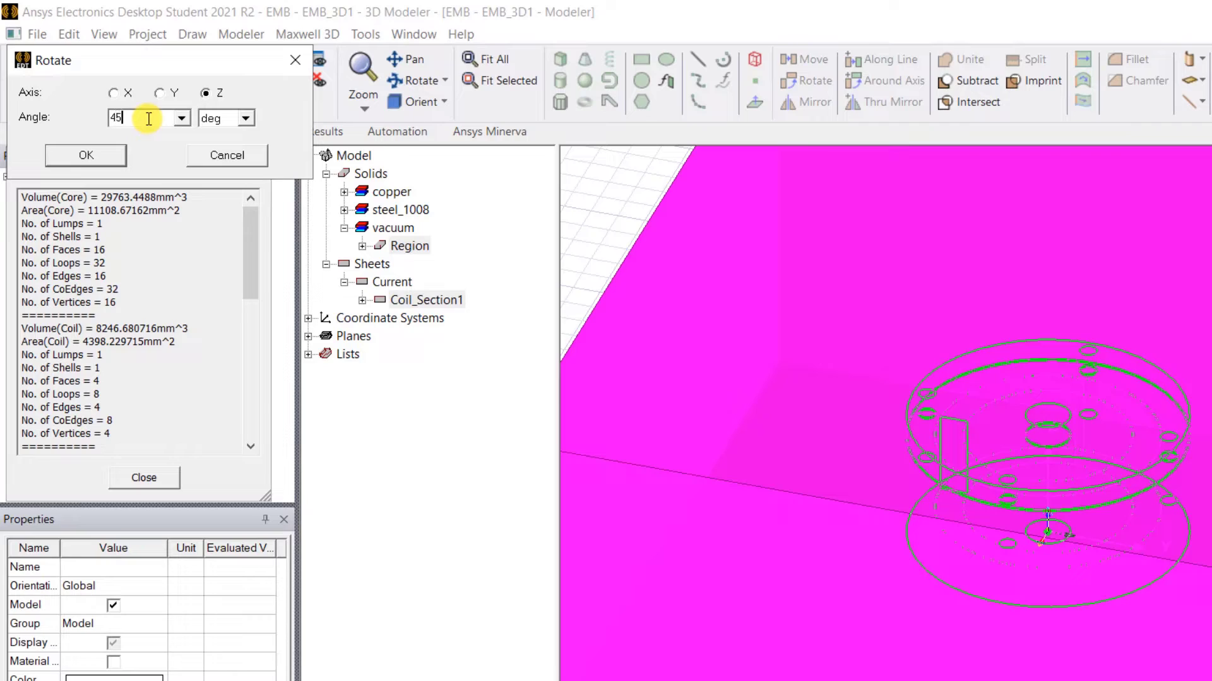
left_click(102, 155)
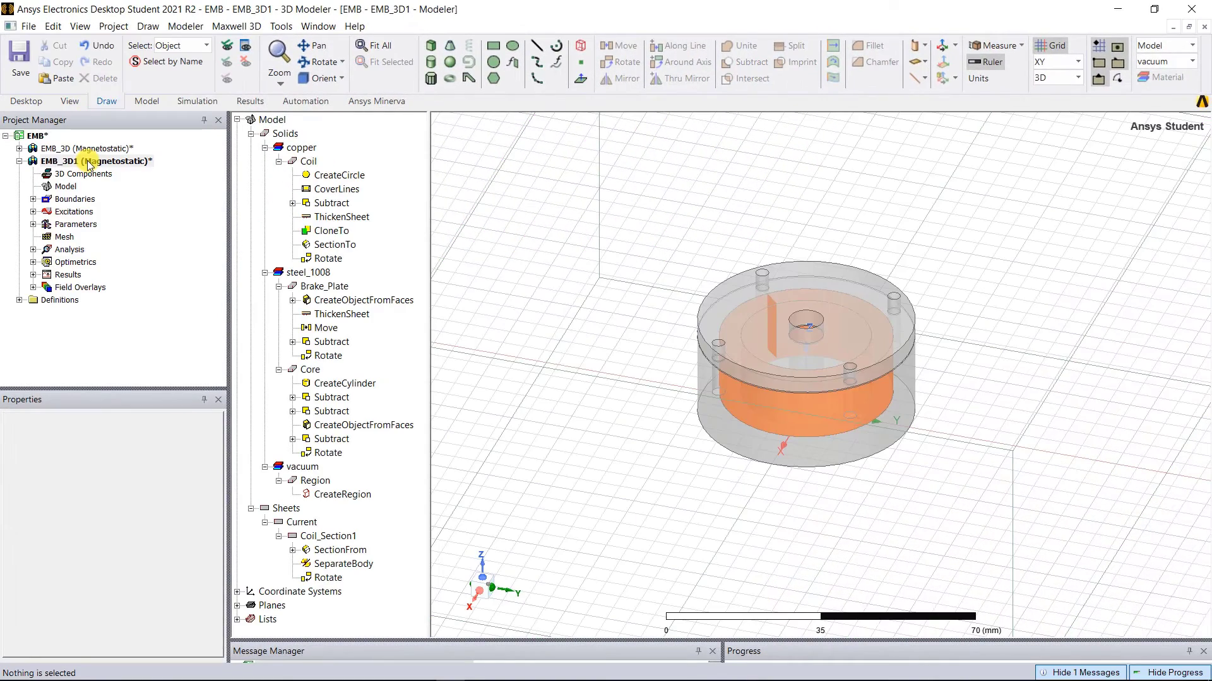
Step: Create a 2D design from EMB_3D1 using section plane YZ and geometry mode About Z
right_click(89, 163)
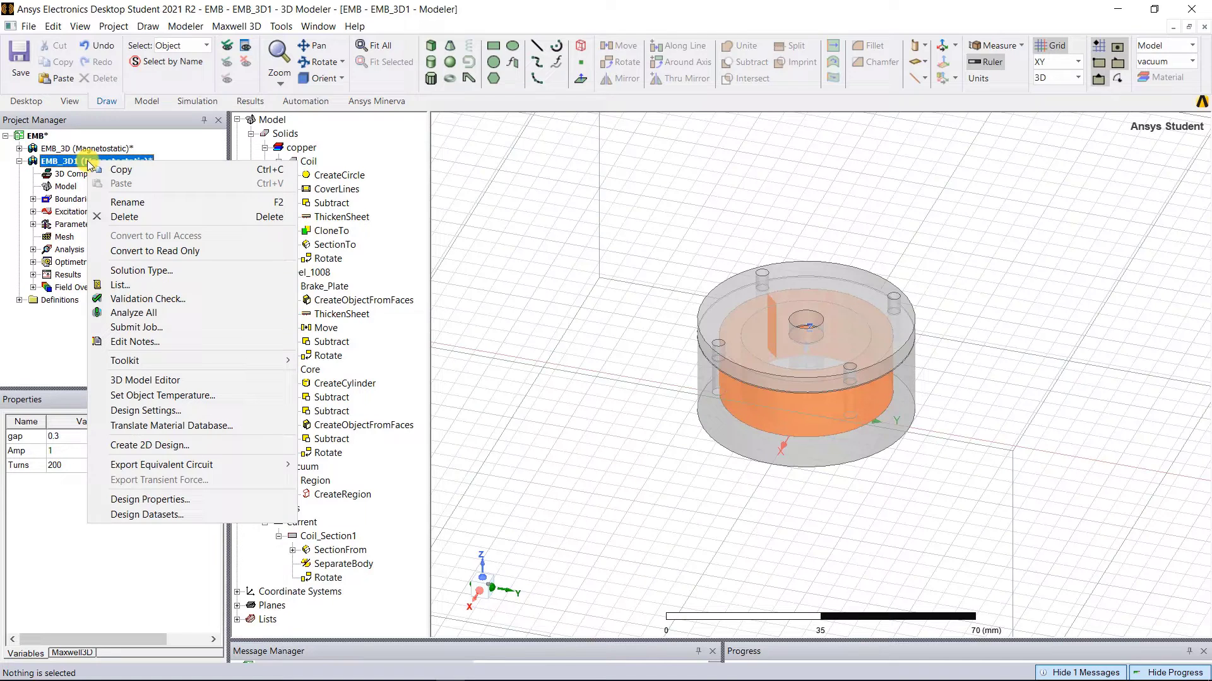
left_click(153, 445)
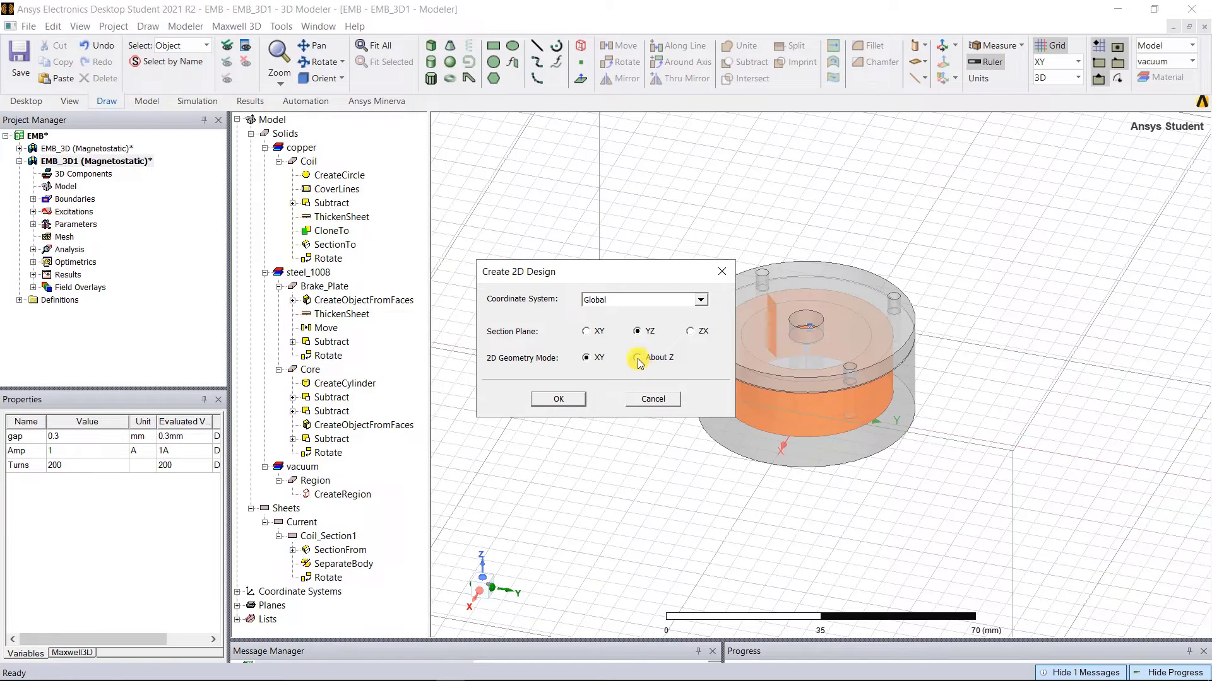
left_click(563, 397)
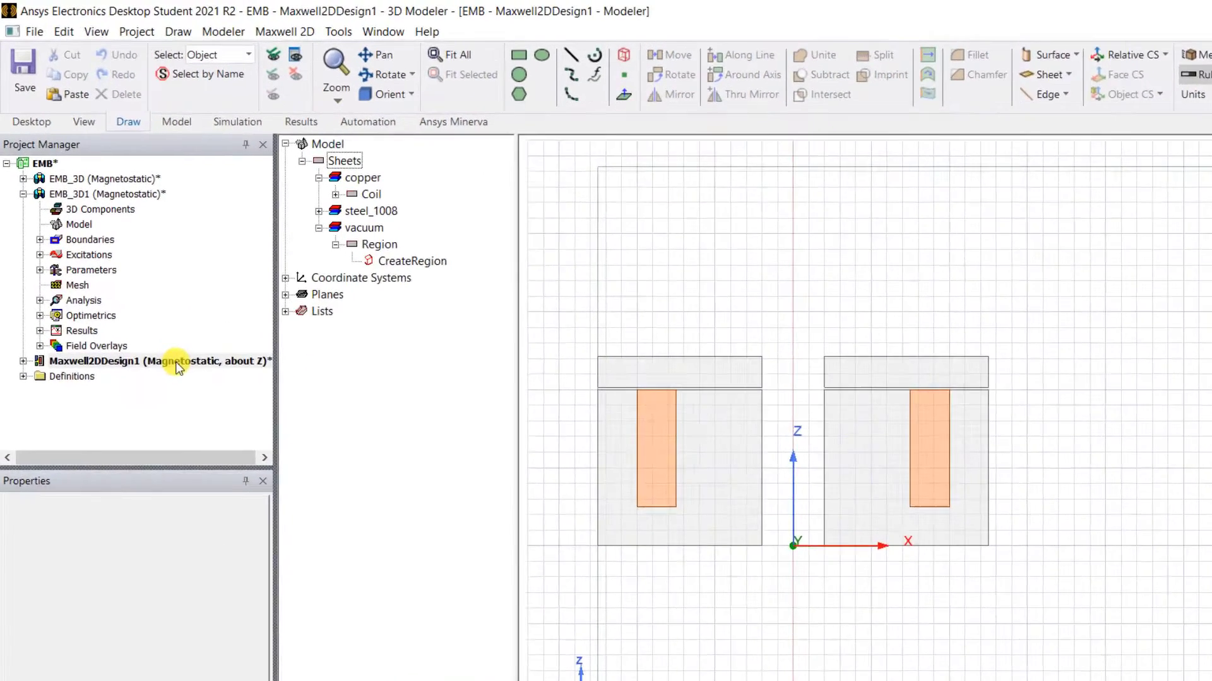
Step: Rename Maxwell2DDesign1 to EMB_2D, collapse EMB_3D1 and expand EMB_2D's items
left_click(146, 300)
left_click(146, 300)
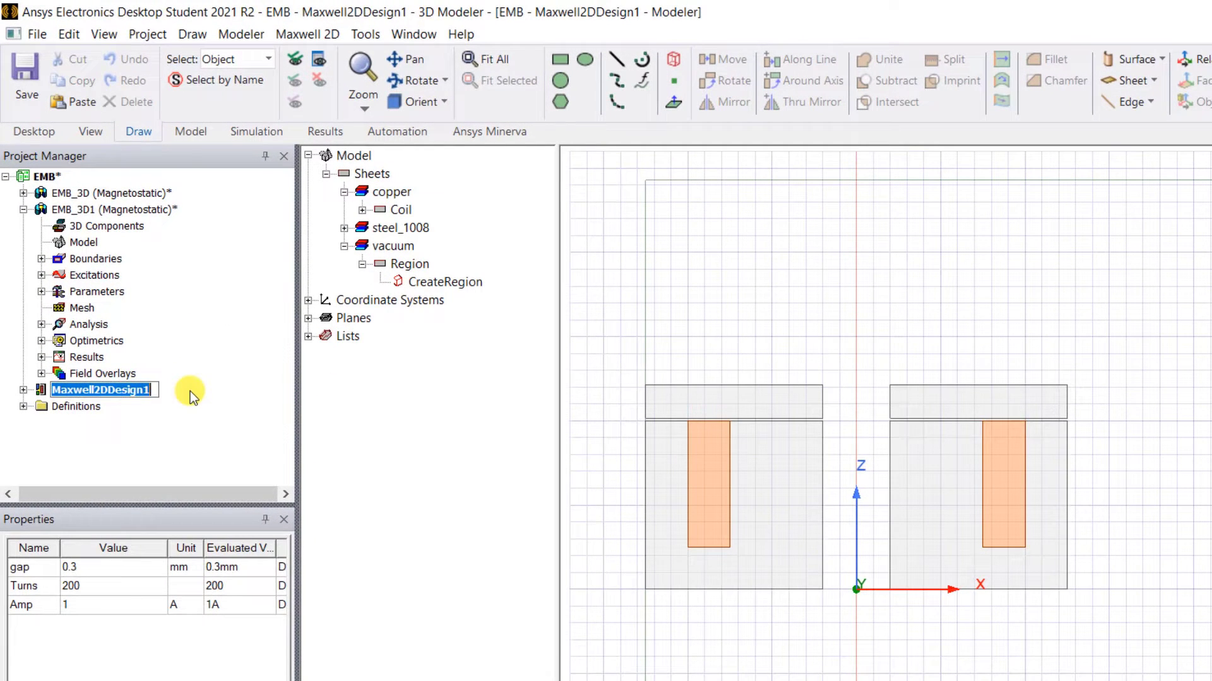
type("EMB_2D")
key("Return")
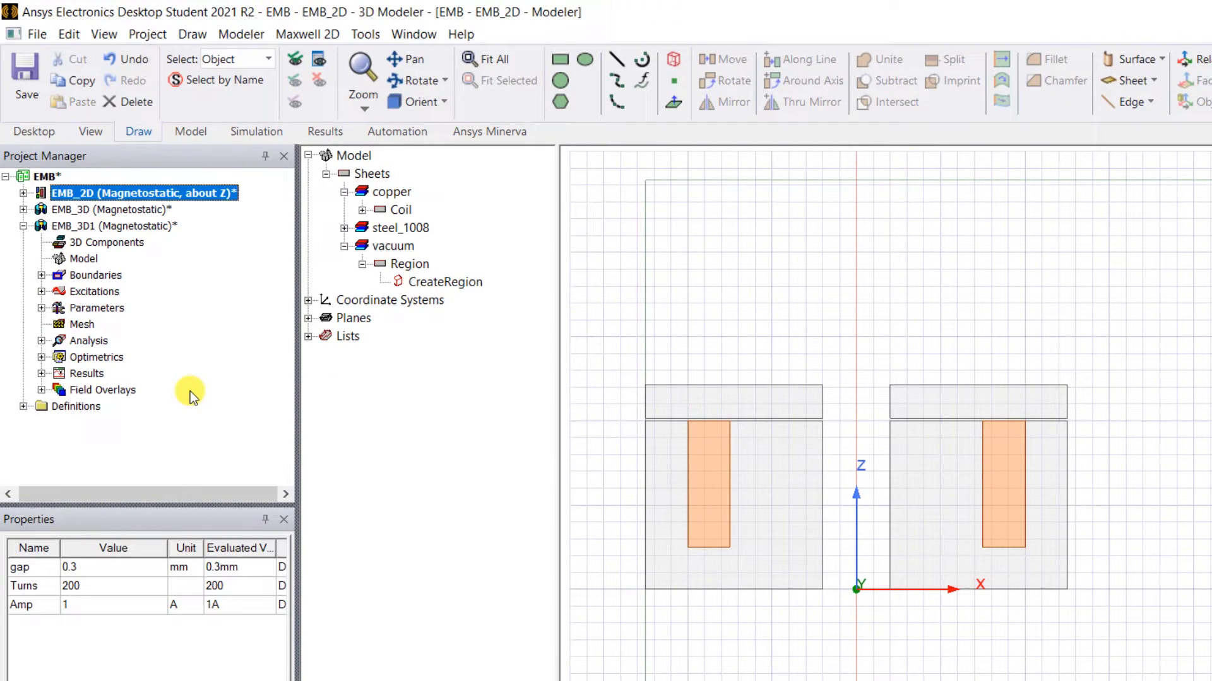
left_click(24, 226)
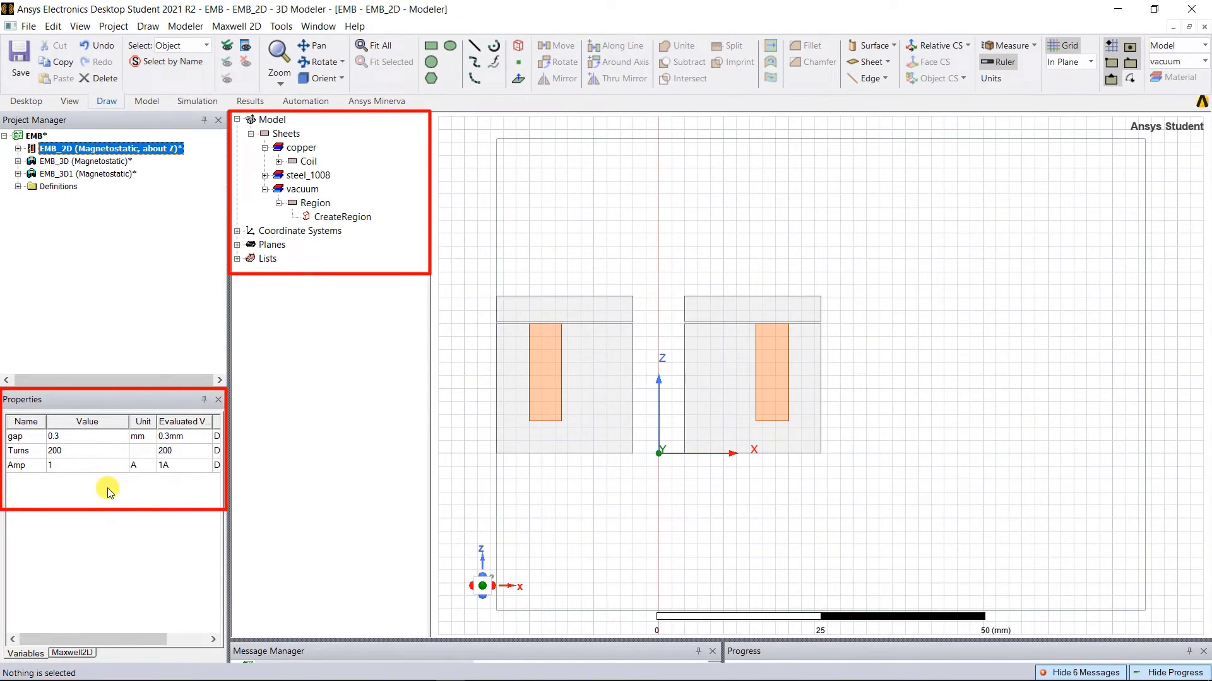
left_click(18, 148)
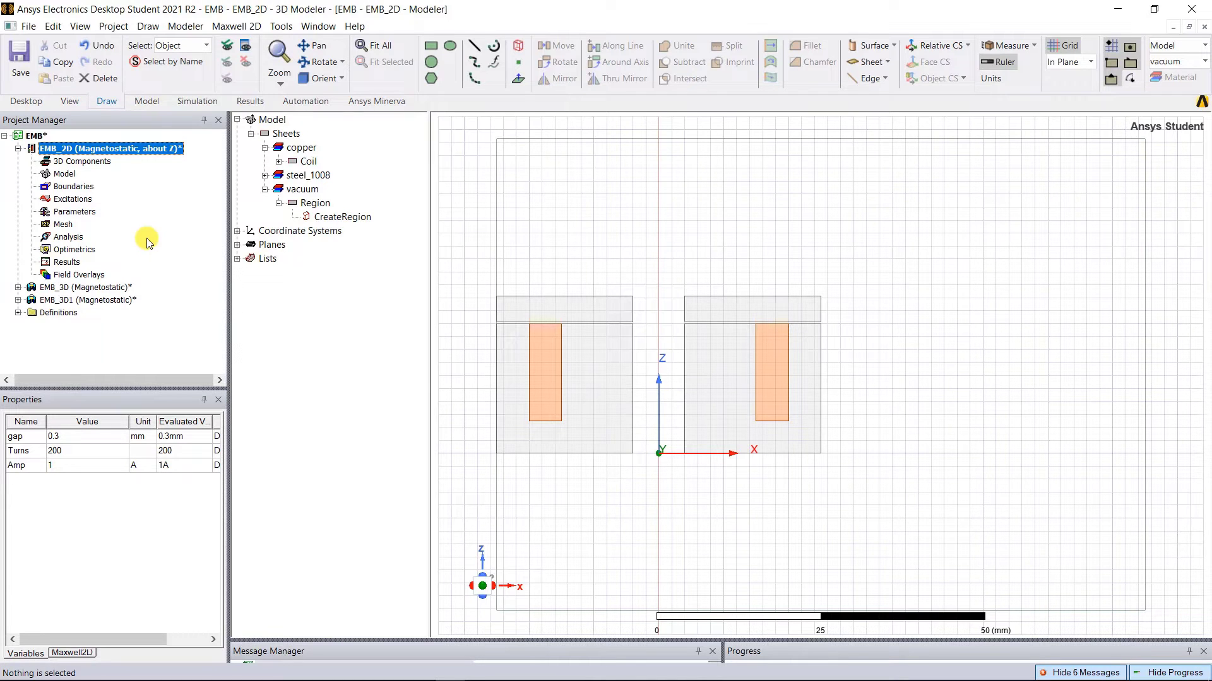
left_click(495, 207)
key("Delete")
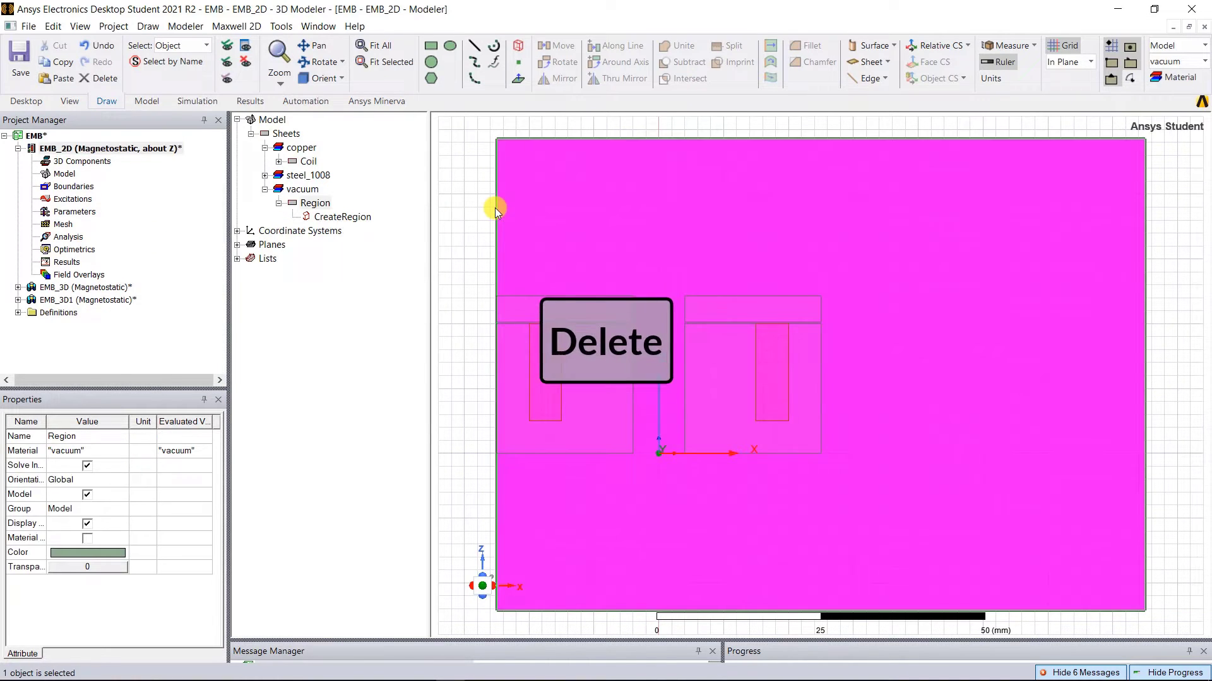
key("ctrl+a")
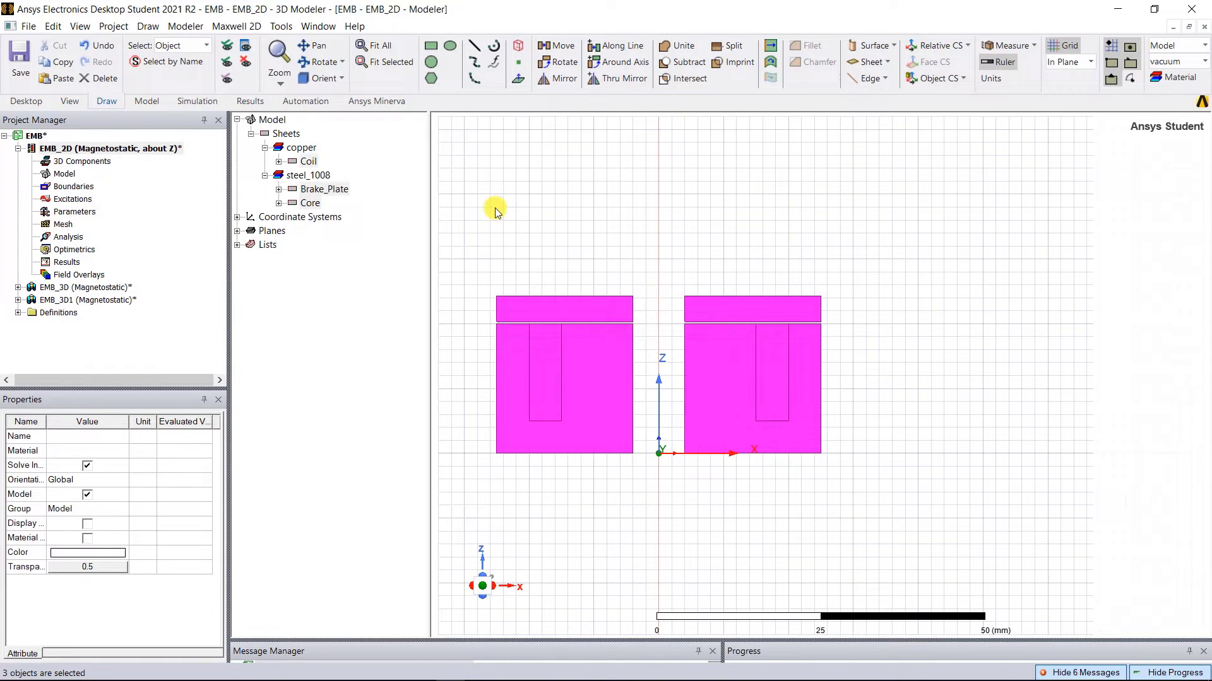
right_click(575, 321)
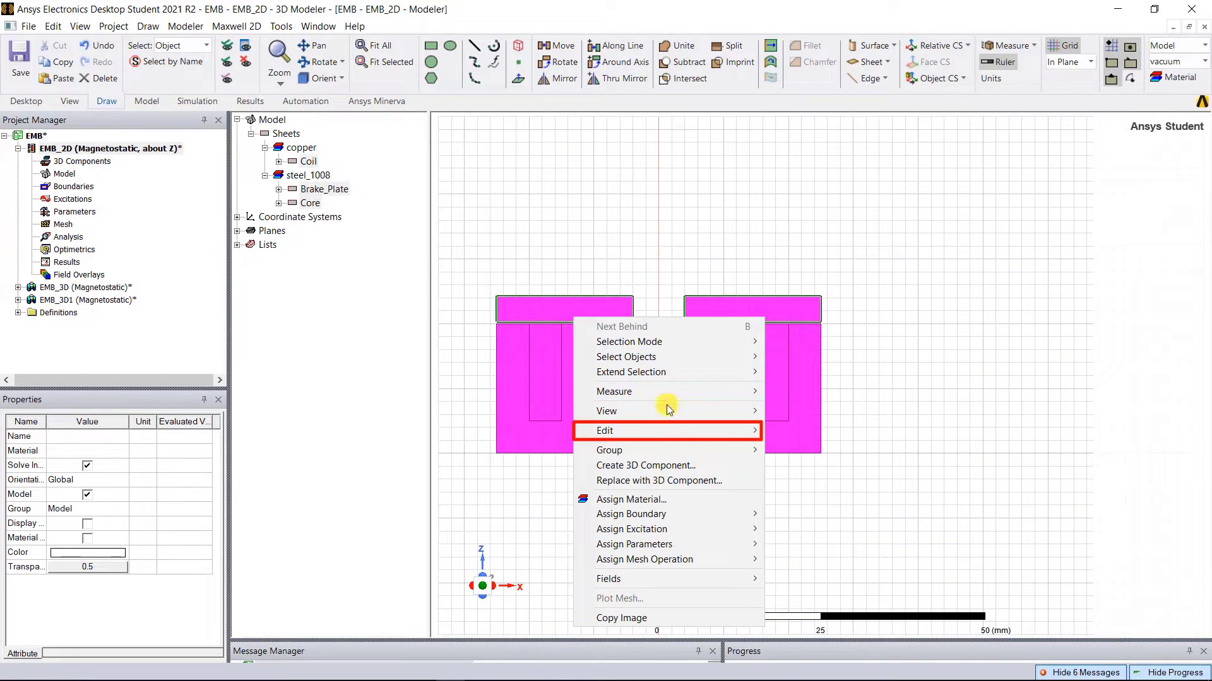
mouse_move(726, 430)
mouse_move(909, 561)
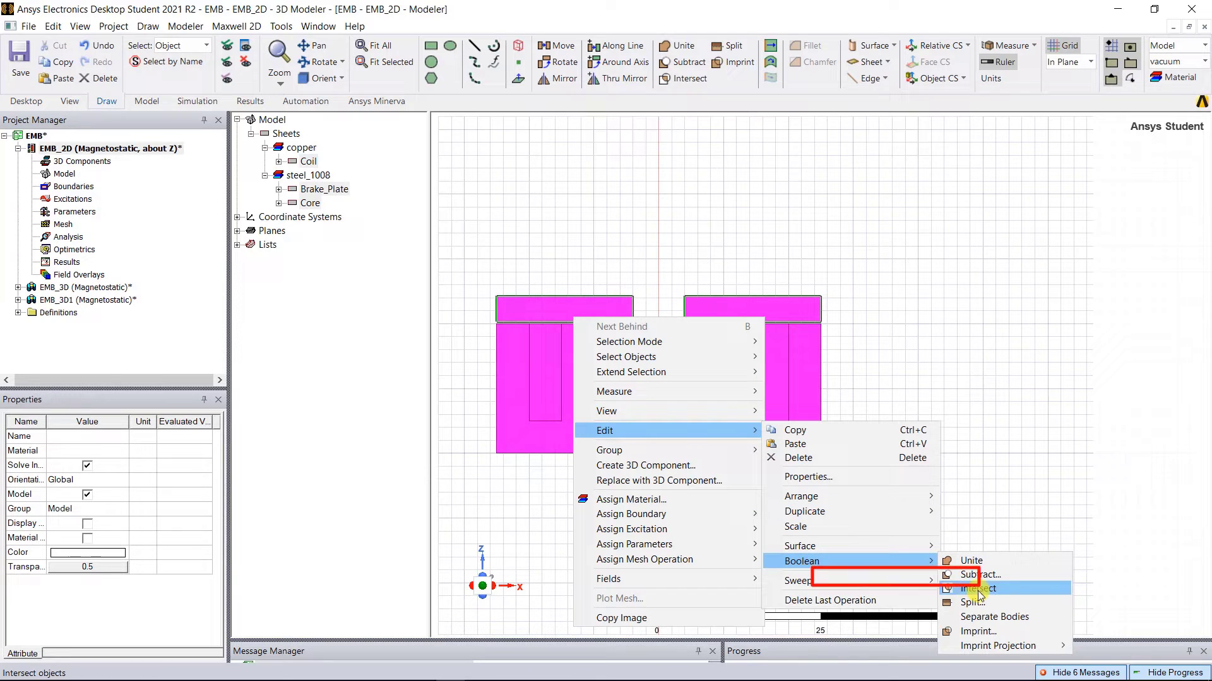
left_click(1006, 617)
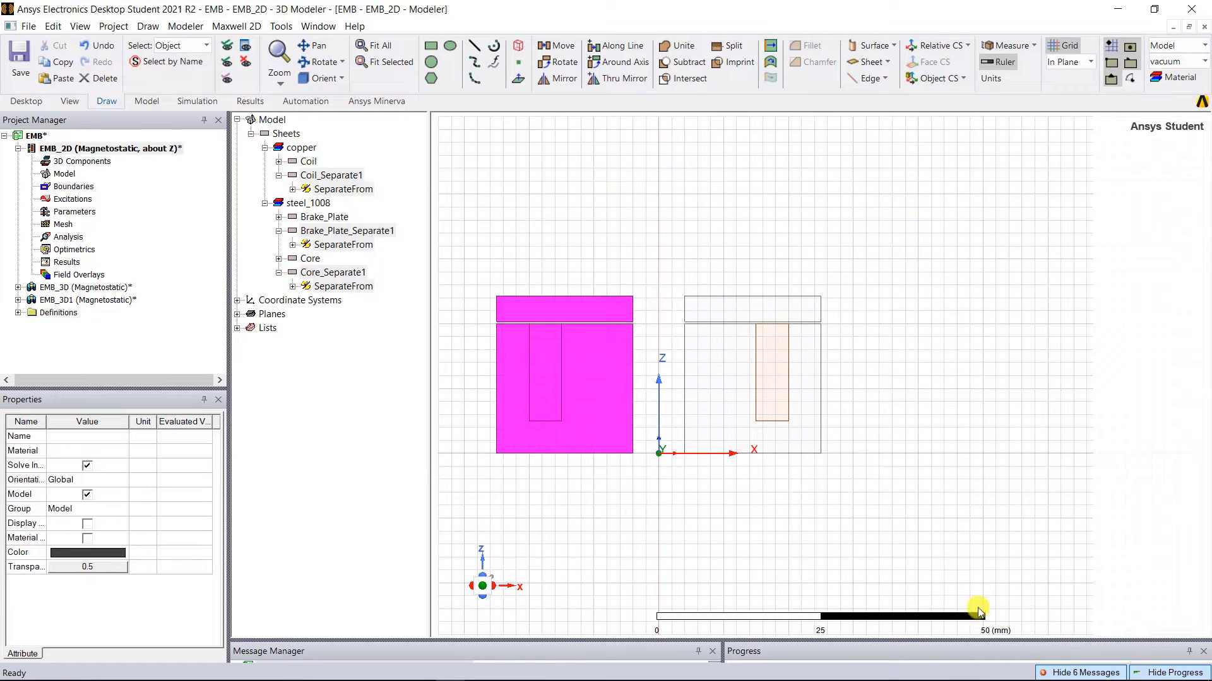
left_click(579, 481)
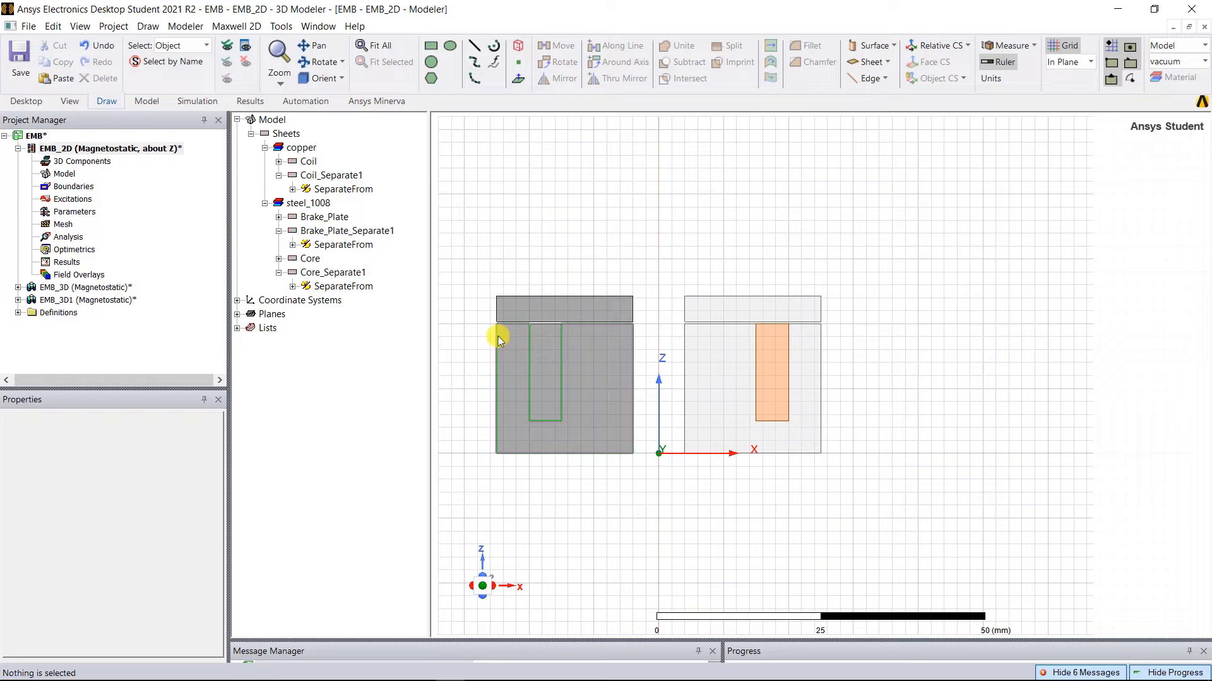
left_click_drag(459, 271, 650, 498)
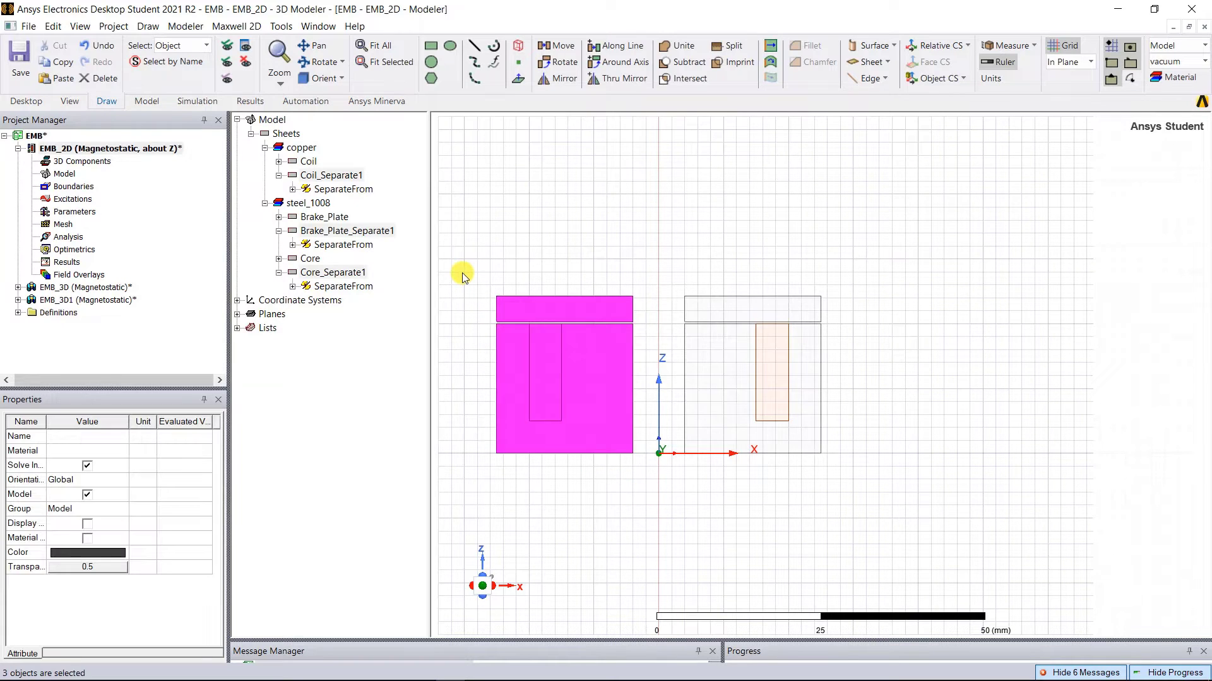
key("Delete")
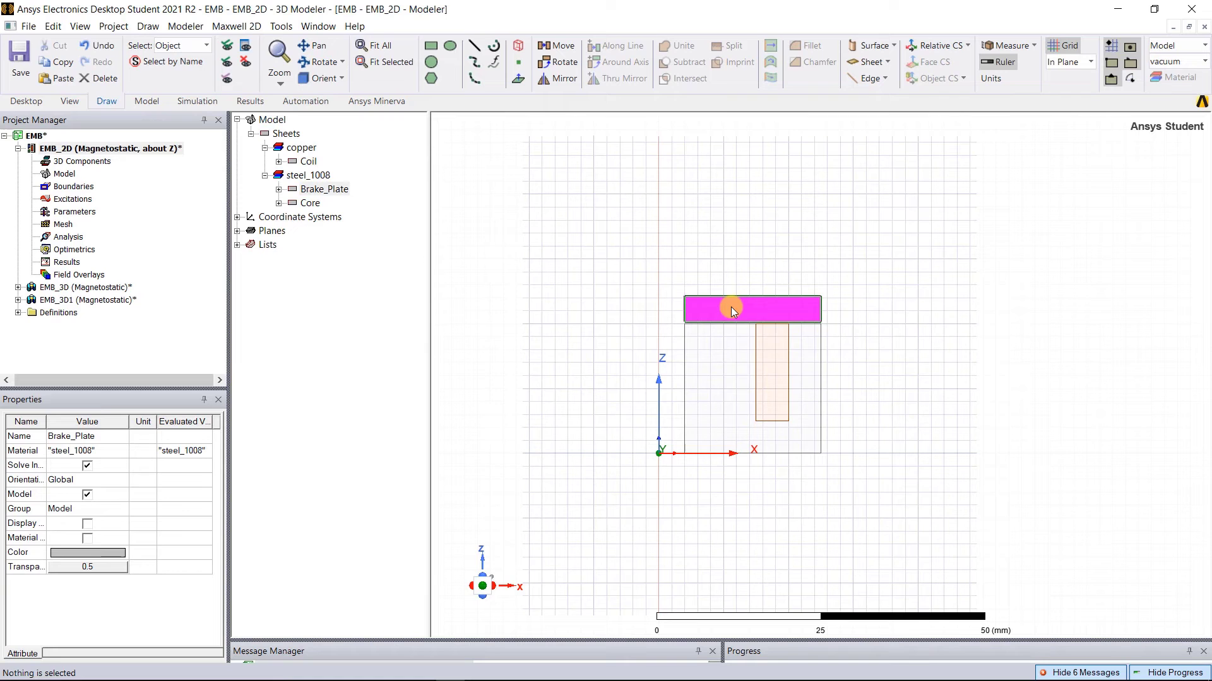
Step: Assign a Force1 force parameter to the Brake_Plate
right_click(730, 307)
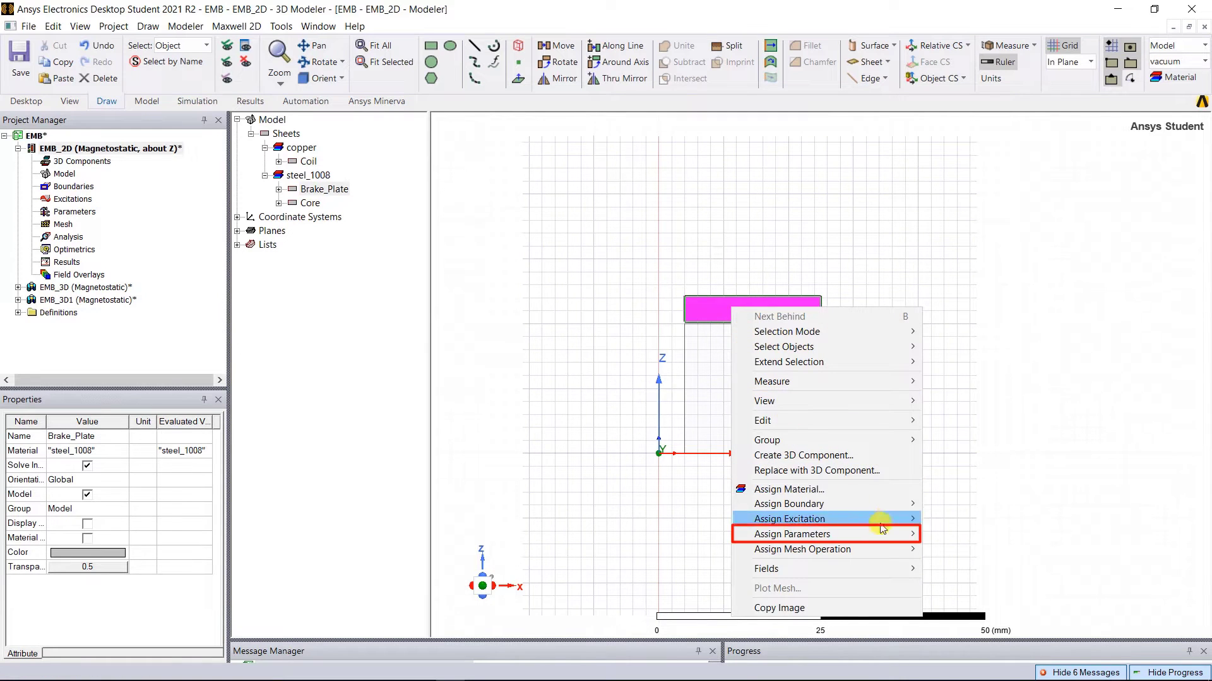
mouse_move(880, 534)
left_click(951, 533)
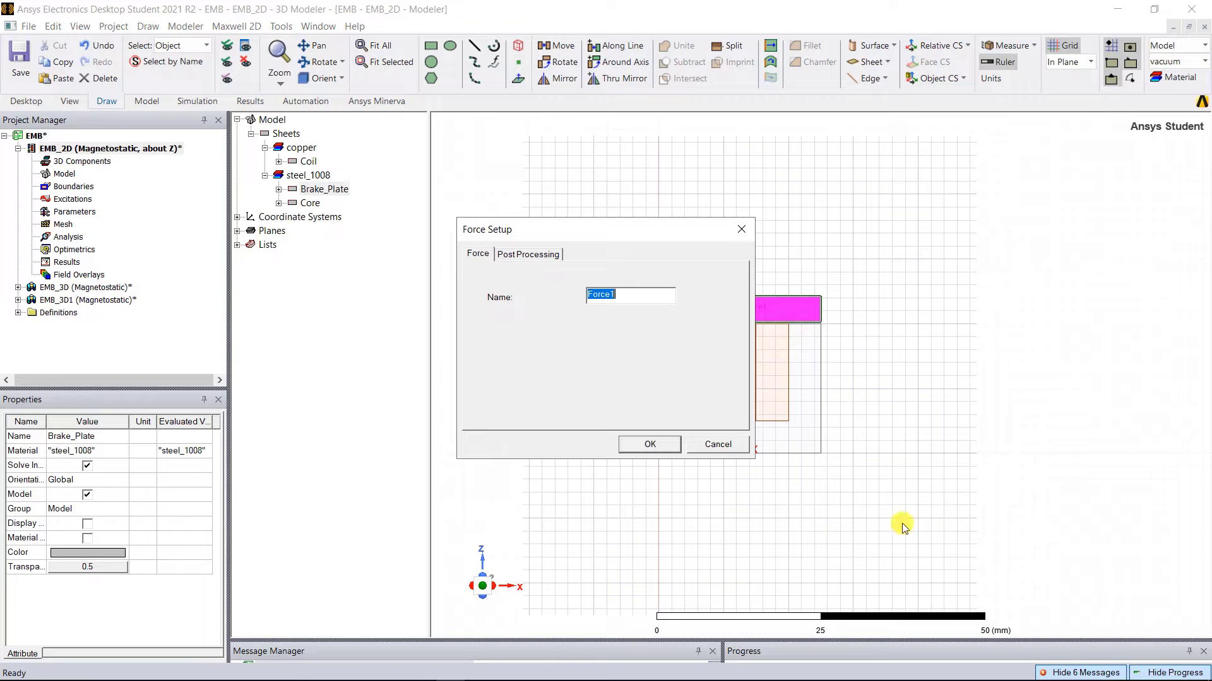
left_click(648, 441)
Step: Give the Coil a Current1 excitation with value Amp*Turns
left_click(783, 418)
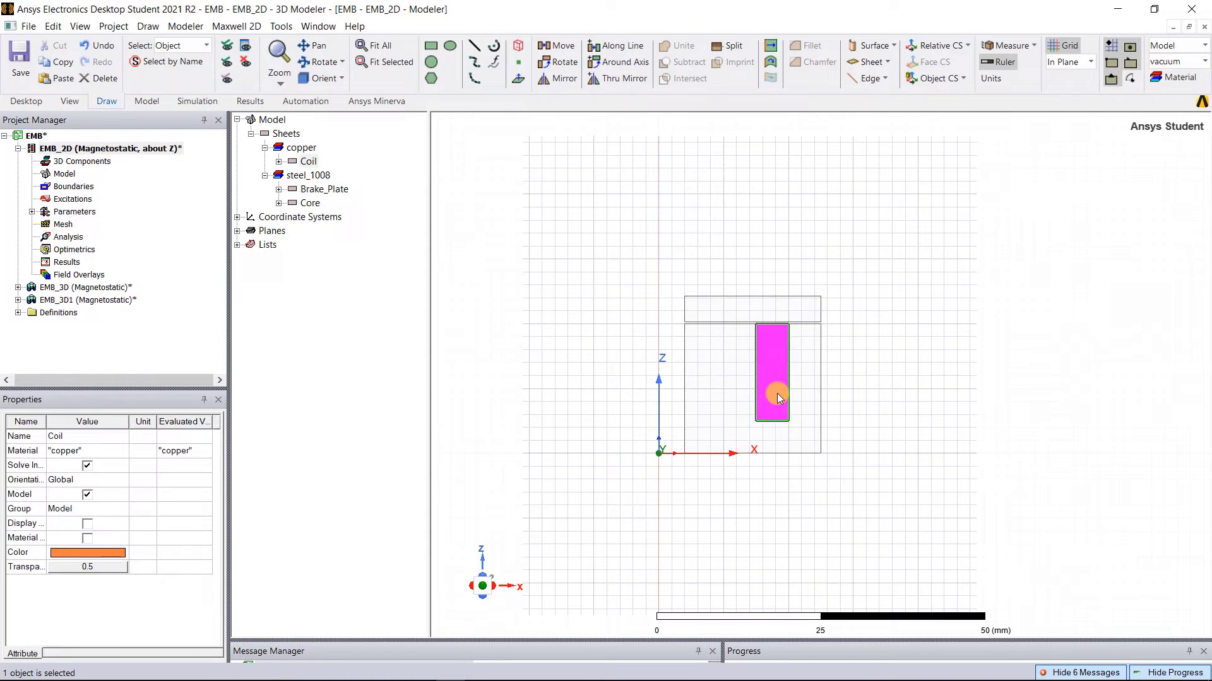
right_click(777, 393)
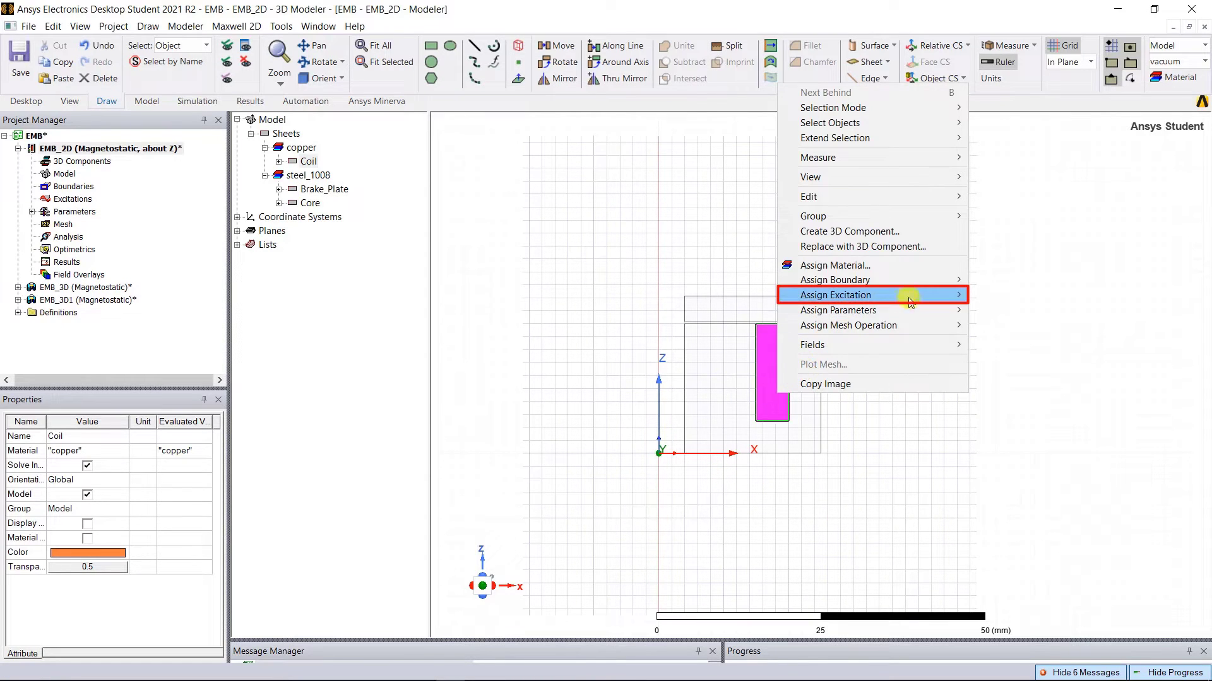
mouse_move(914, 297)
left_click(999, 296)
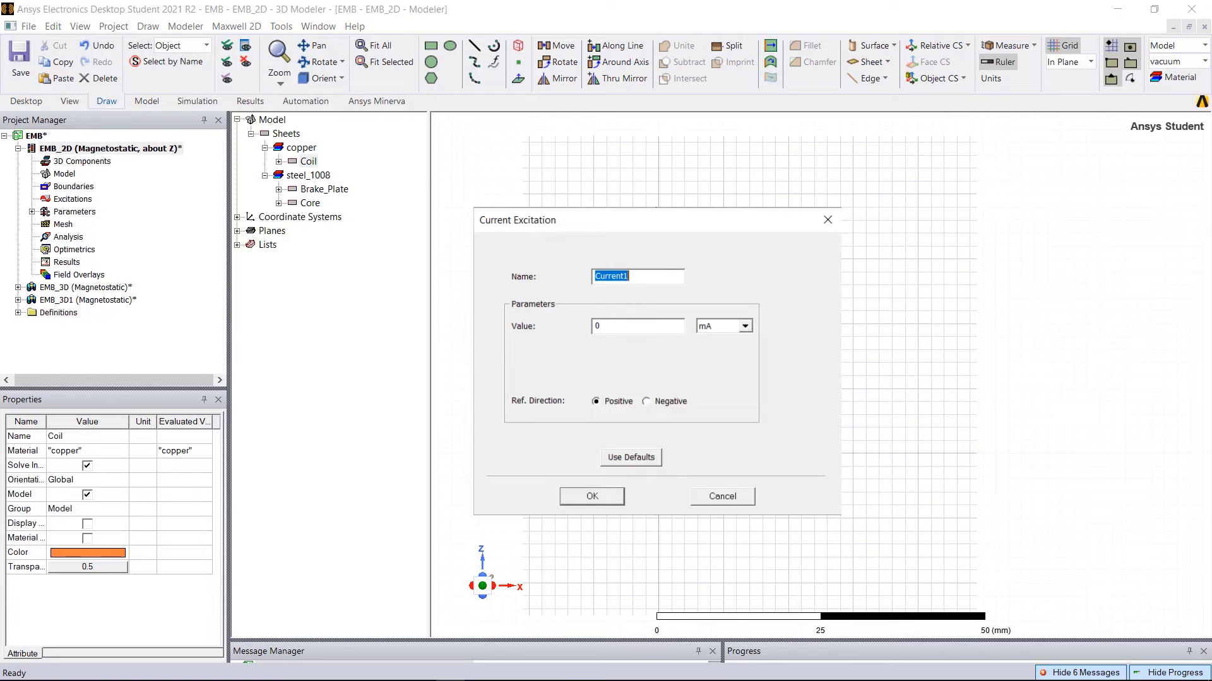
double_click(634, 327)
type("Amp*Turns")
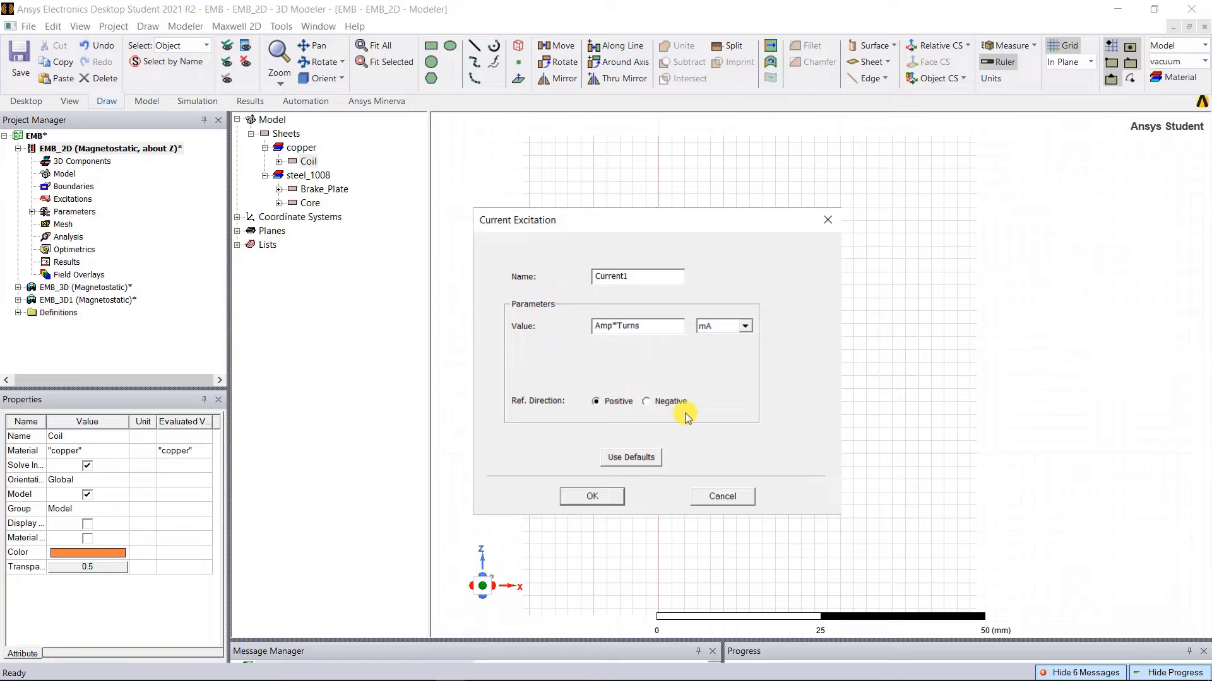
left_click(593, 497)
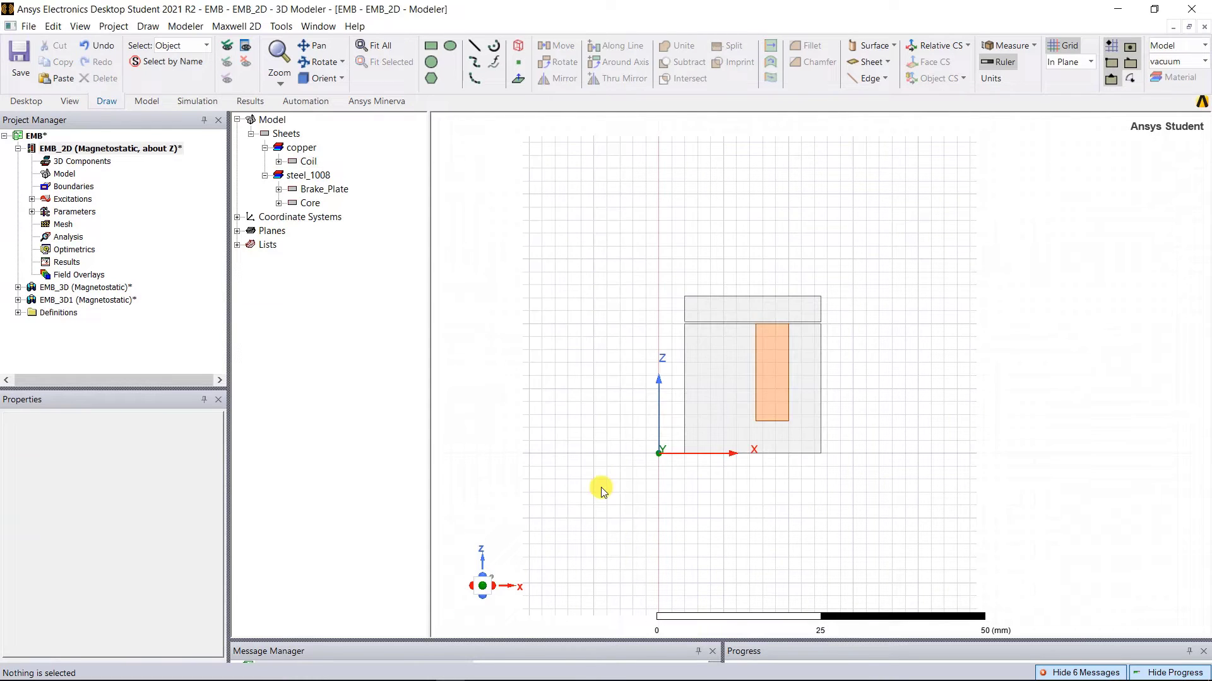
Step: Draw Rectangle1 at position 0,0,40 with XSize 40 and ZSize -60 mm
left_click(431, 46)
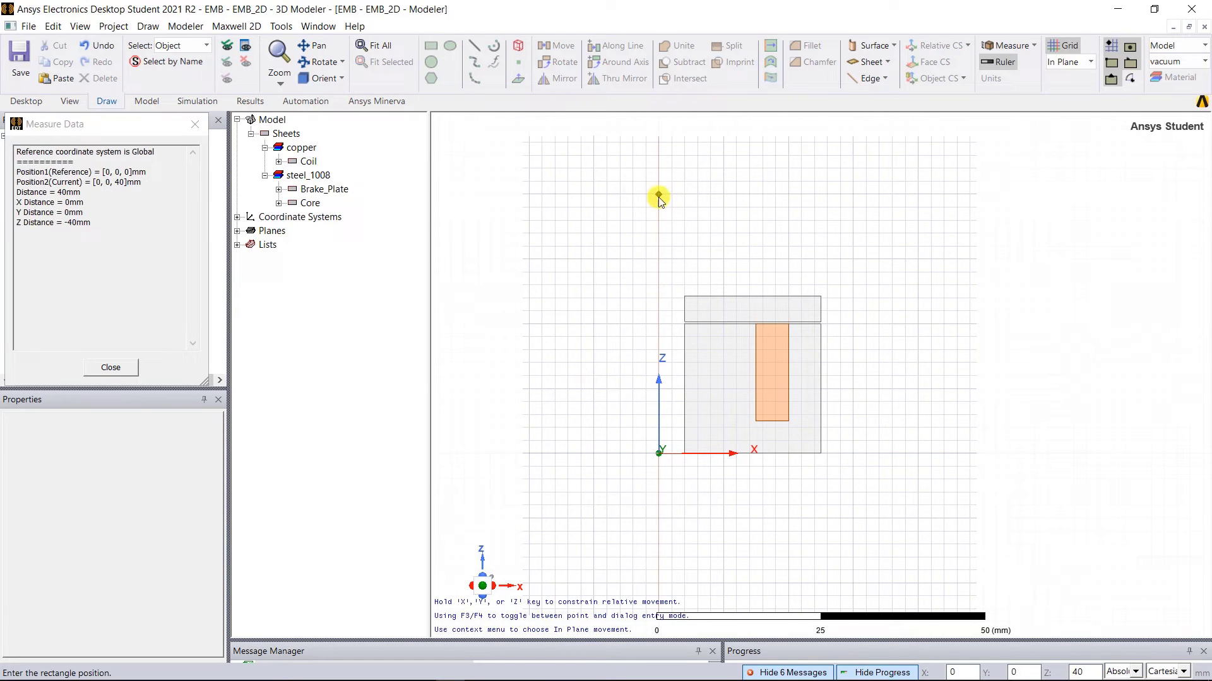
left_click(659, 207)
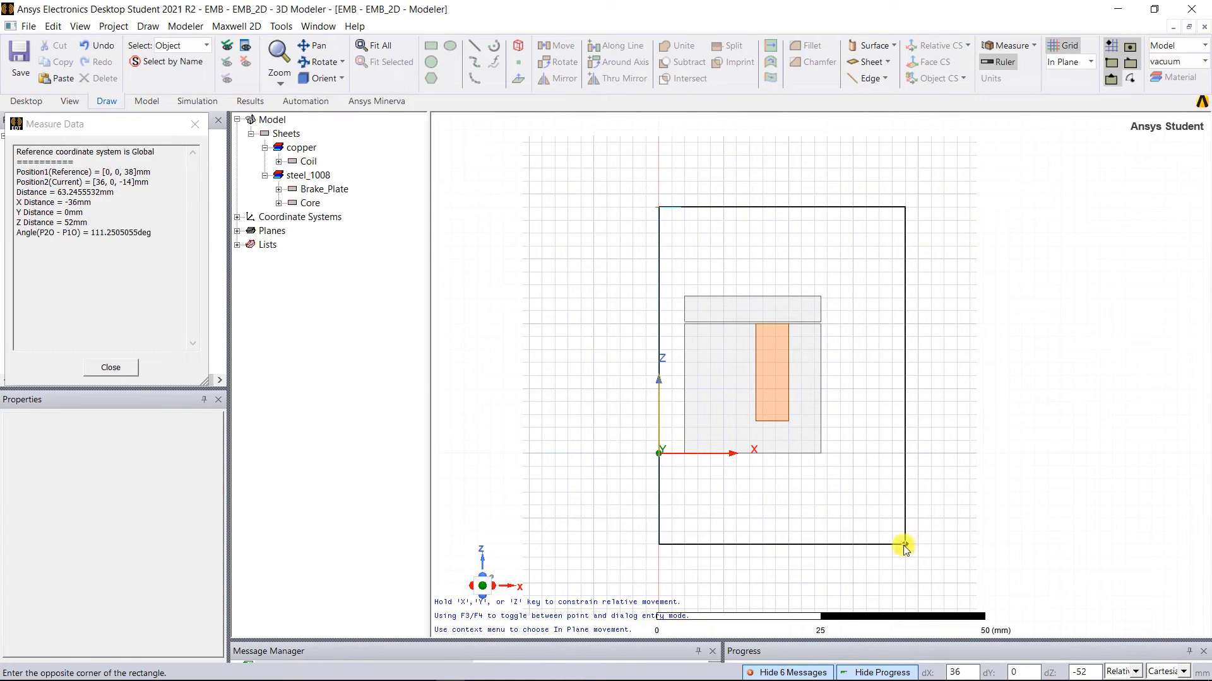
left_click(906, 566)
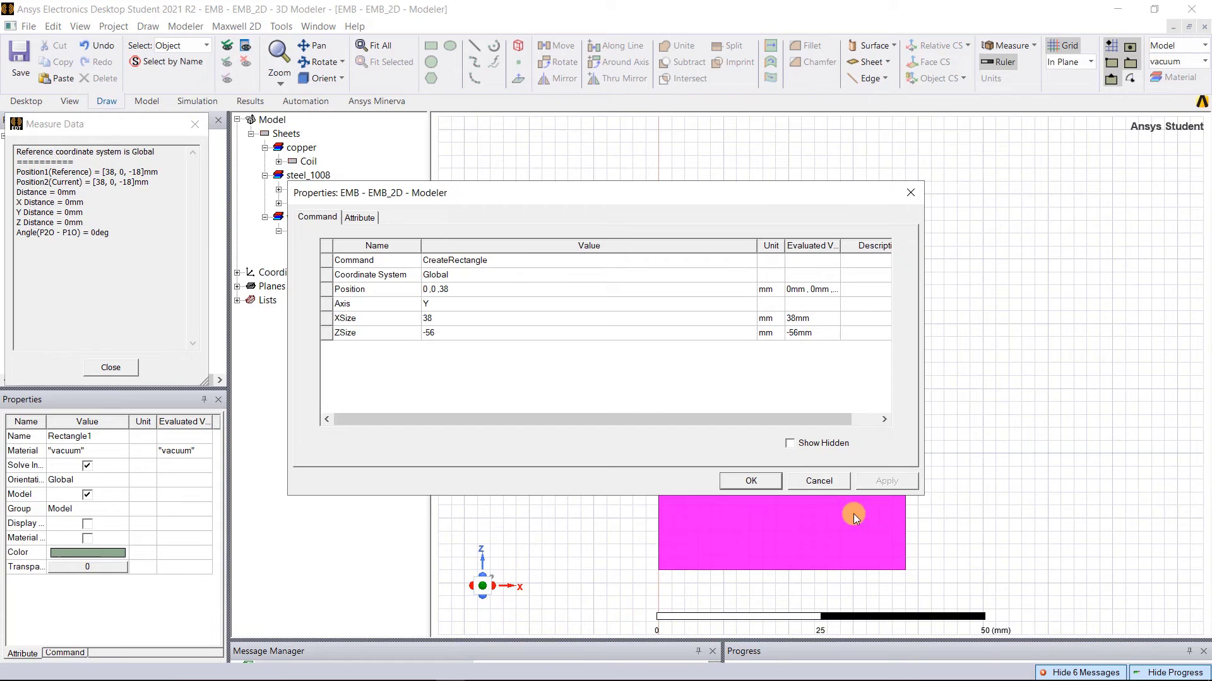
left_click(494, 289)
type("0,0,40")
left_click(486, 318)
type("40")
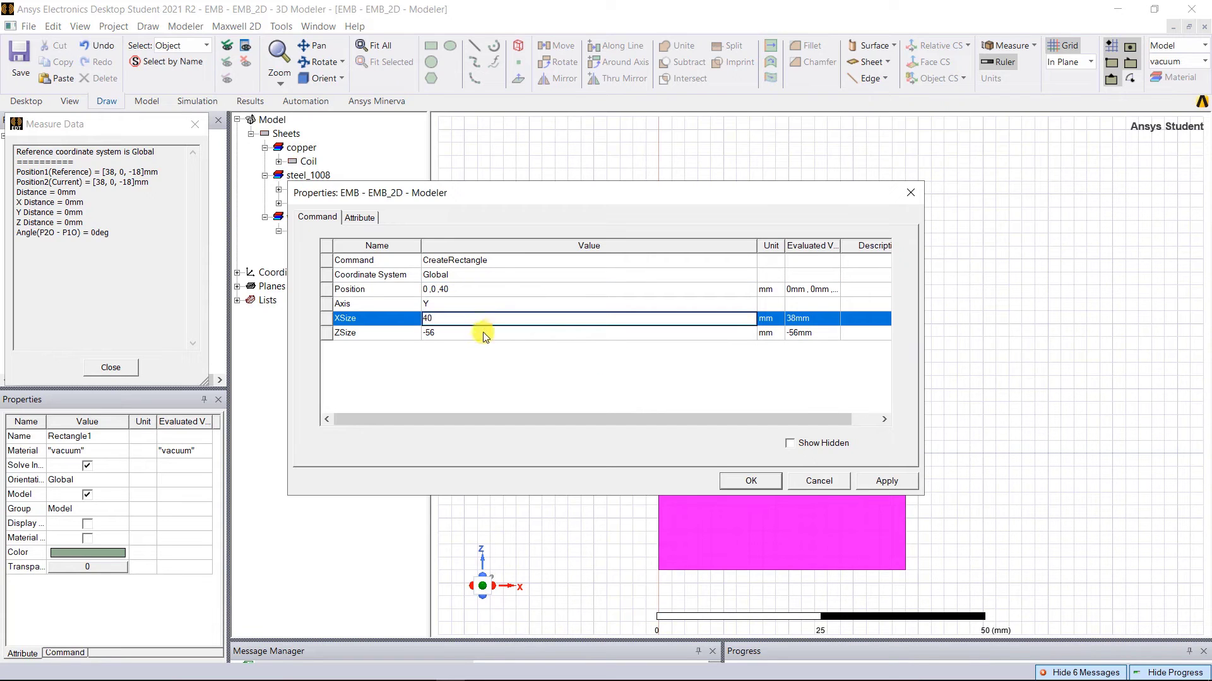
left_click(484, 335)
key("BackSpace")
type("-60")
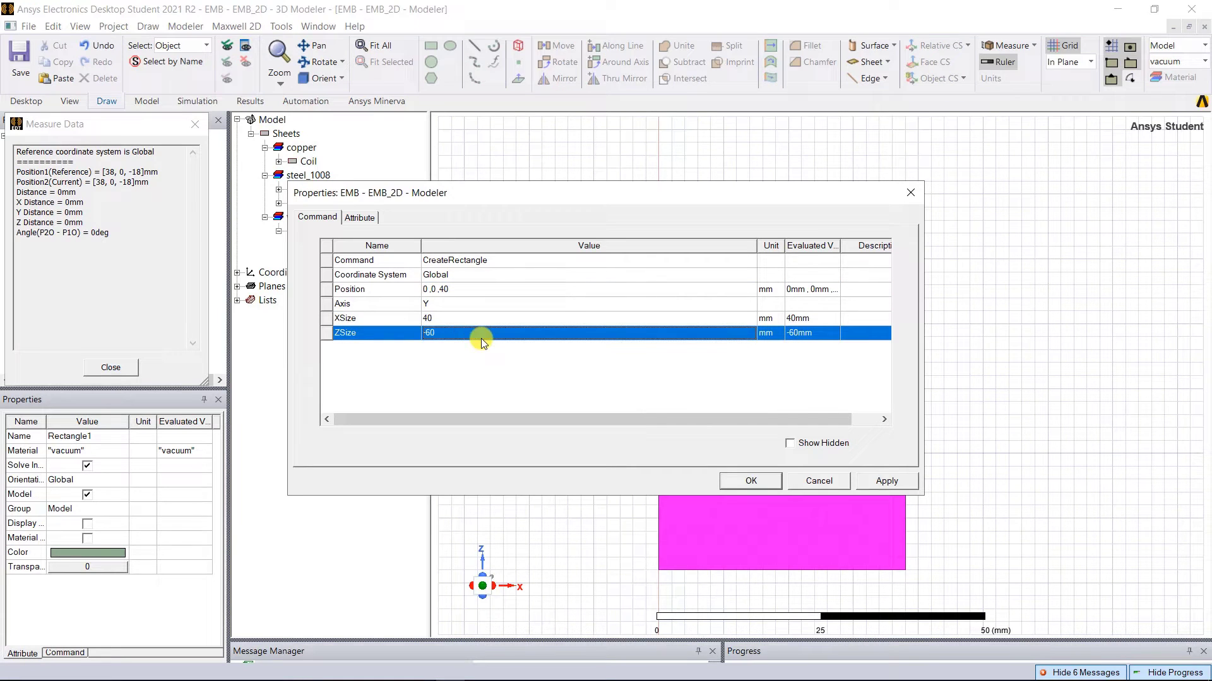
left_click(744, 481)
Step: Set Rectangle1's transparency to 0.9 and clear the selection
left_click(87, 566)
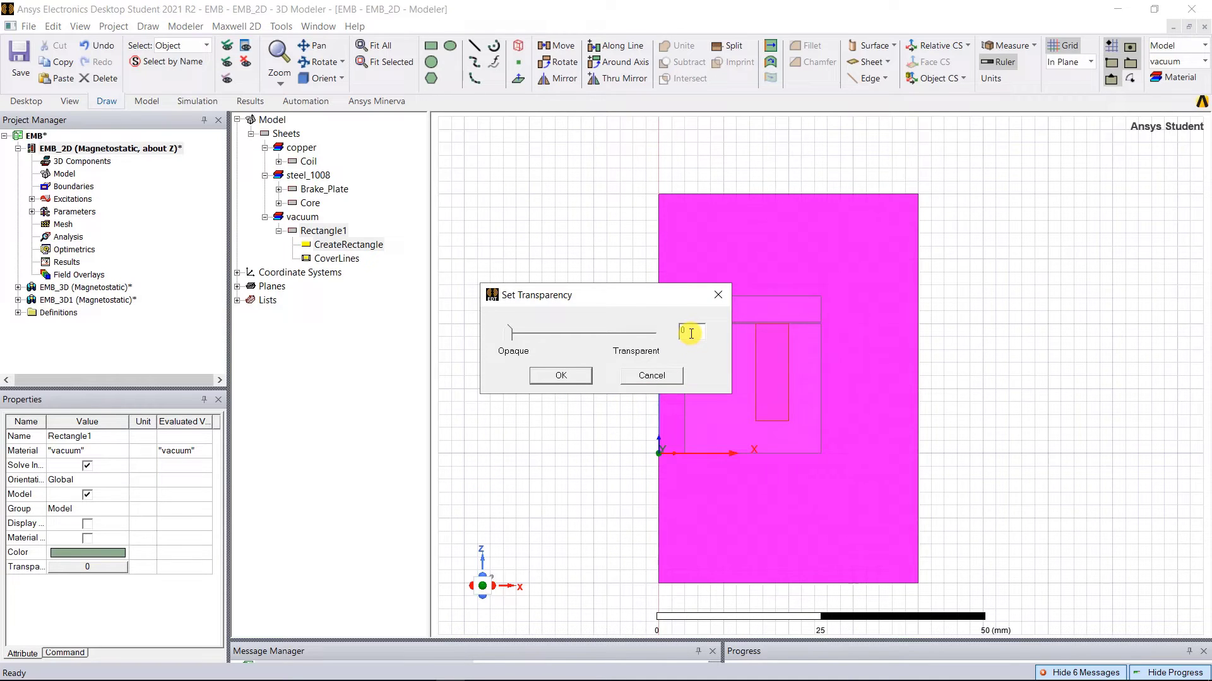
type(".9")
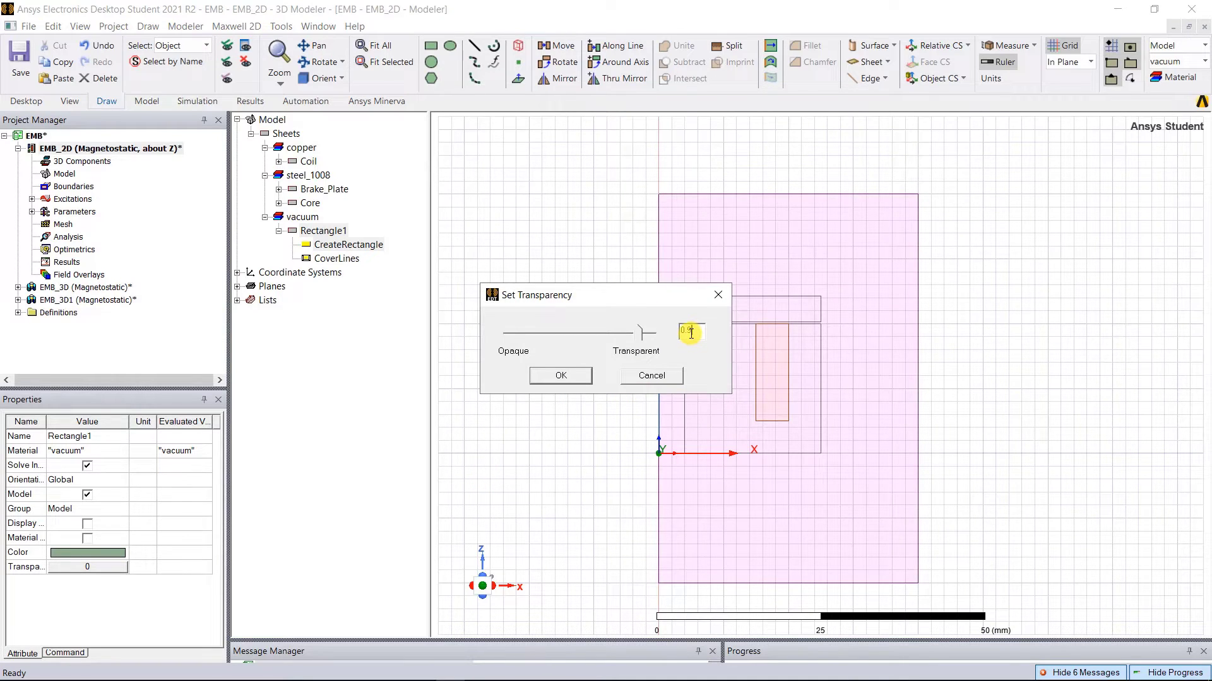
left_click(561, 377)
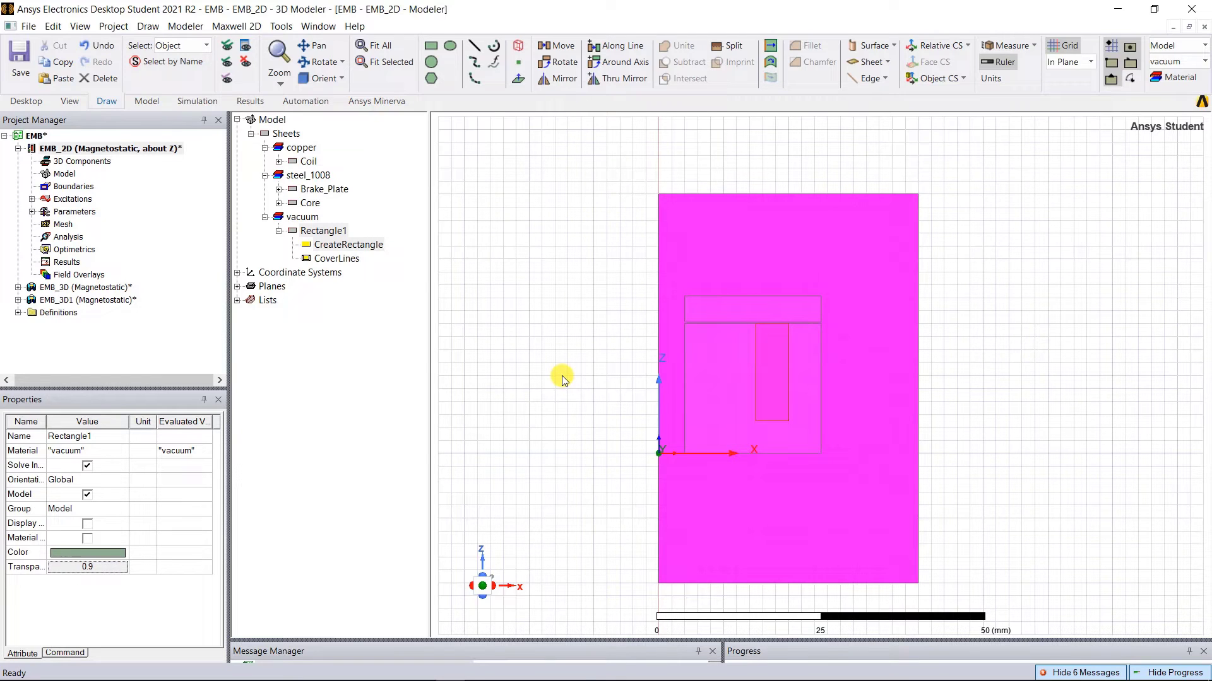
left_click(563, 380)
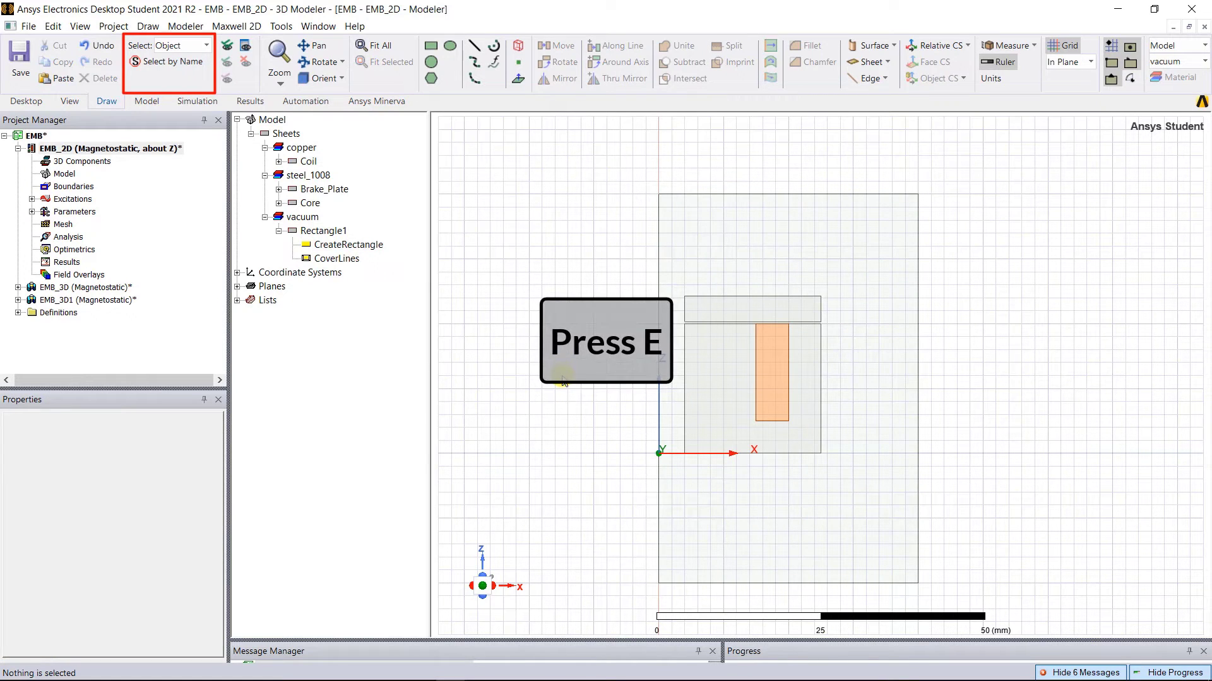
Step: Assign a Balloon1 boundary to the rectangle's top, right and bottom edges
key("e")
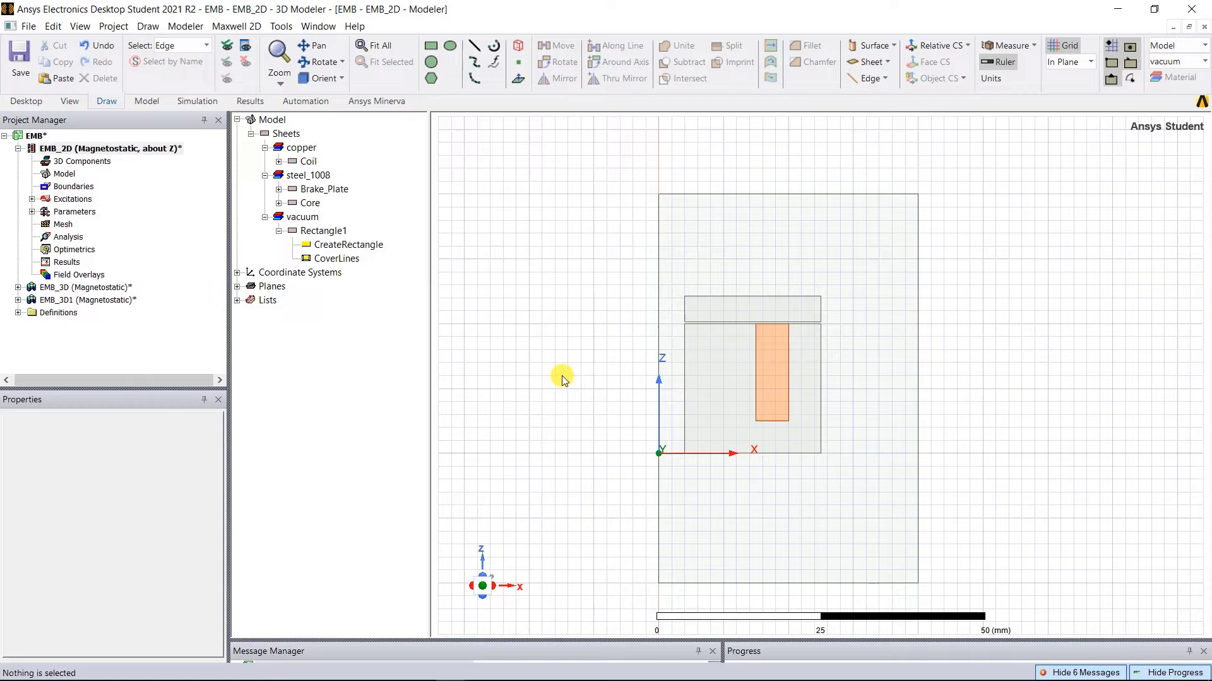
left_click(742, 196, "ctrl")
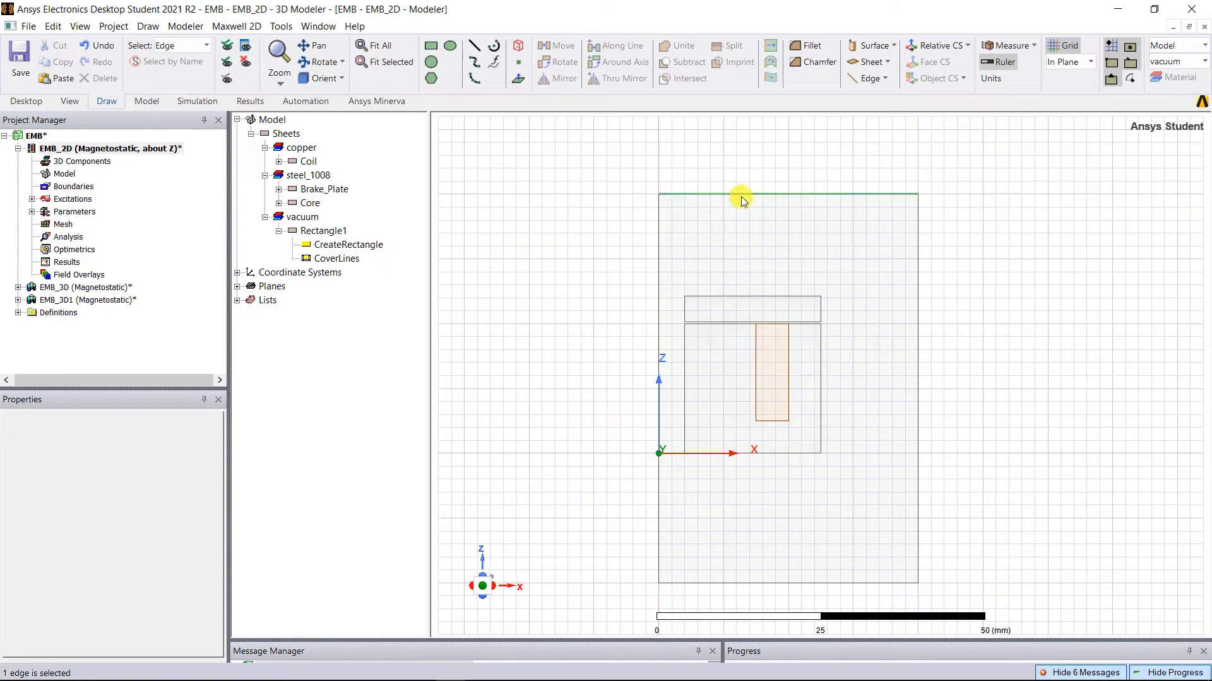
left_click(916, 508, "ctrl")
left_click(800, 584, "ctrl")
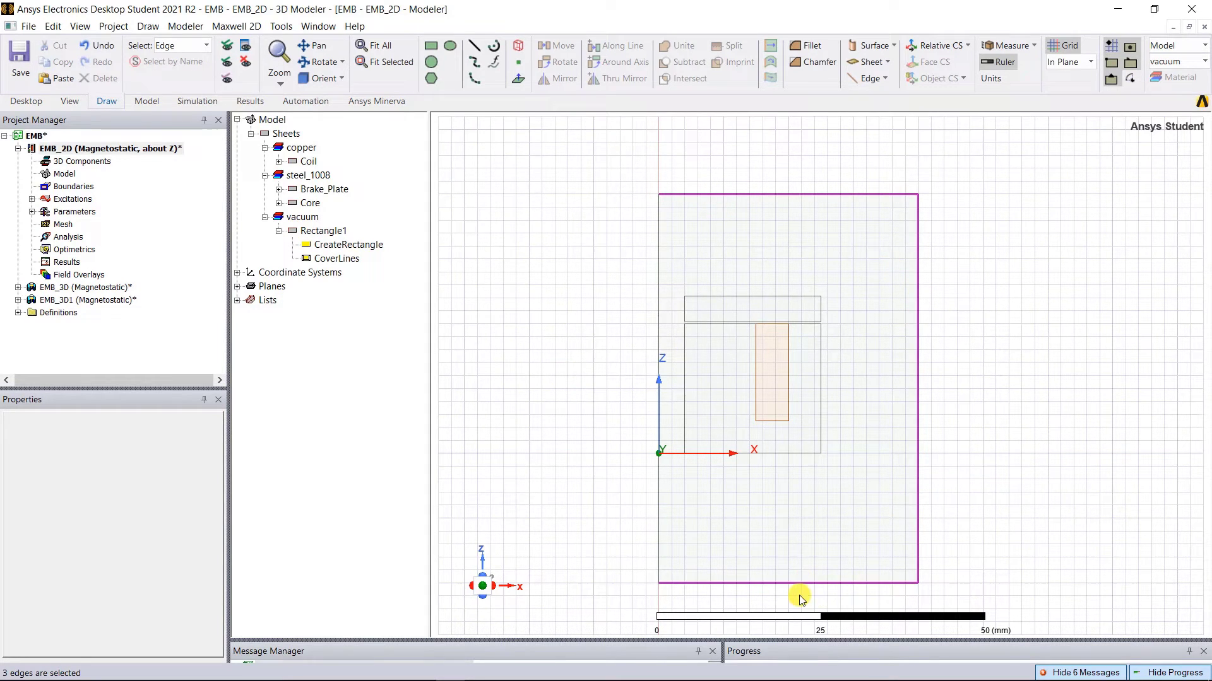
right_click(799, 596)
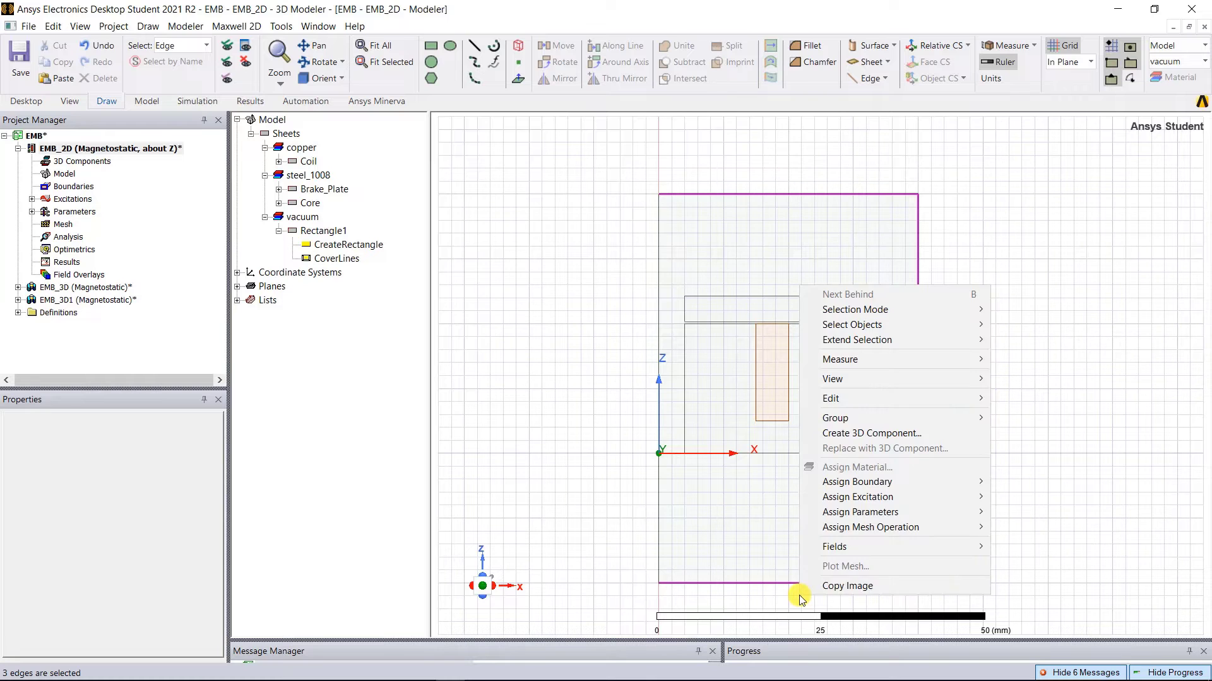
mouse_move(972, 483)
left_click(1027, 512)
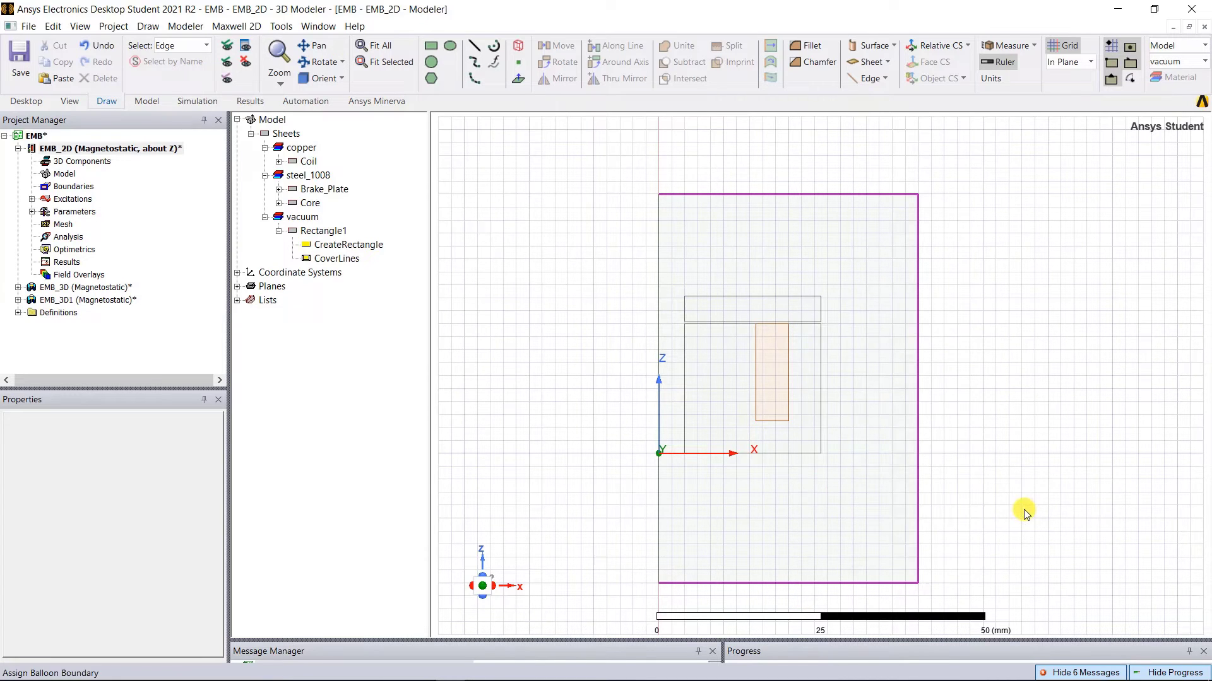
left_click(527, 466)
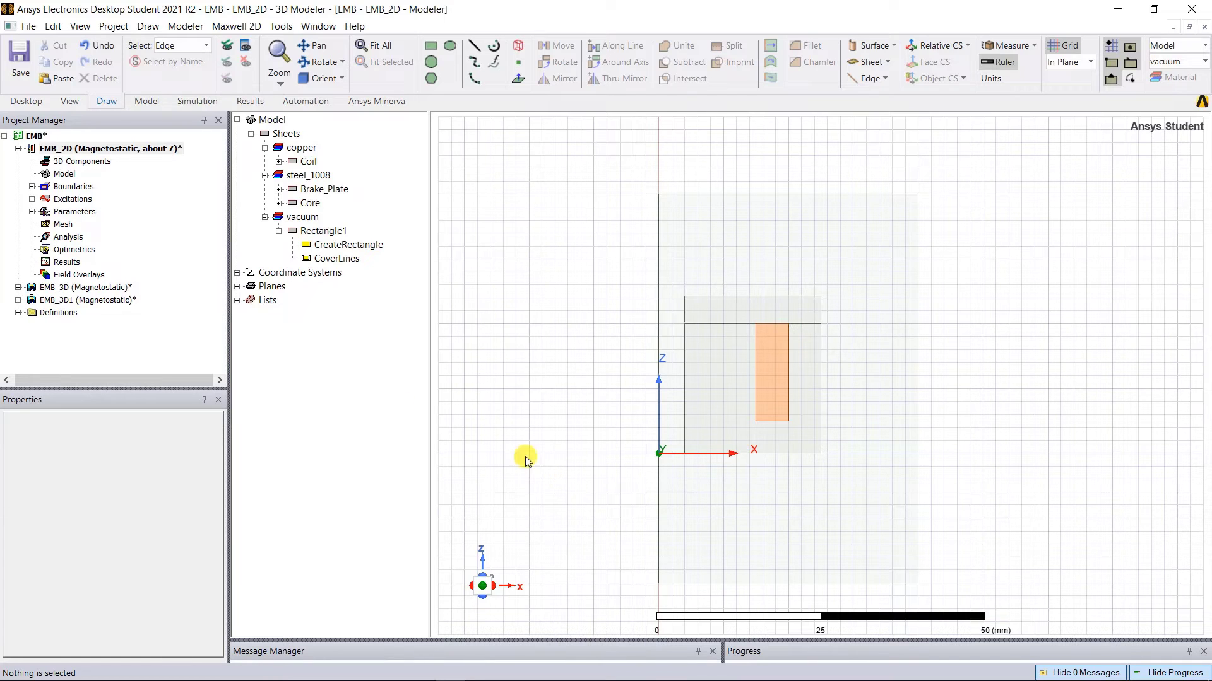
Step: Add a Setup1 solution setup with default settings under Analysis
left_click(68, 238)
right_click(76, 240)
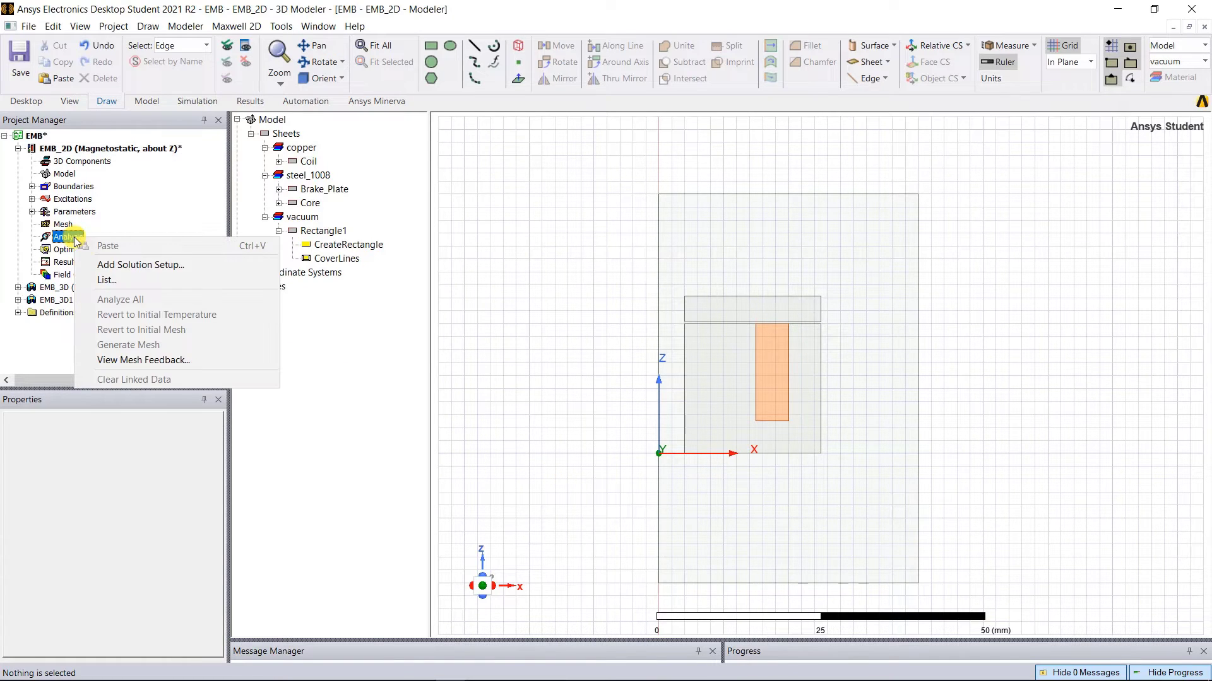
left_click(106, 264)
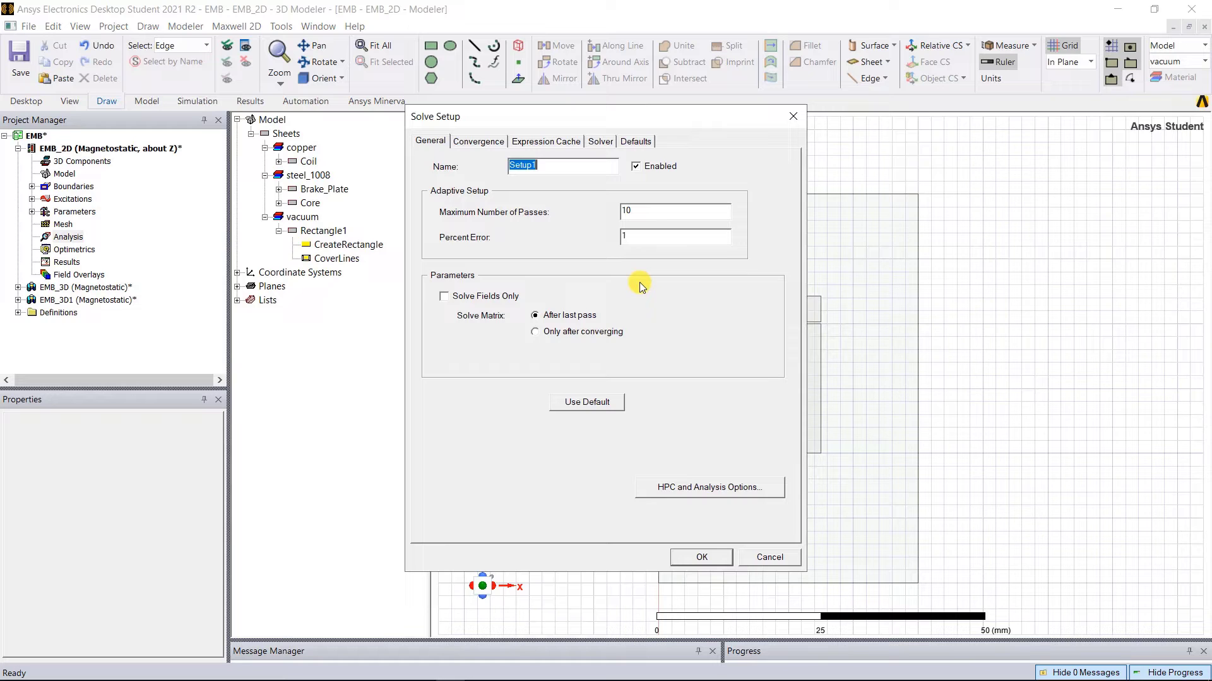
left_click(699, 555)
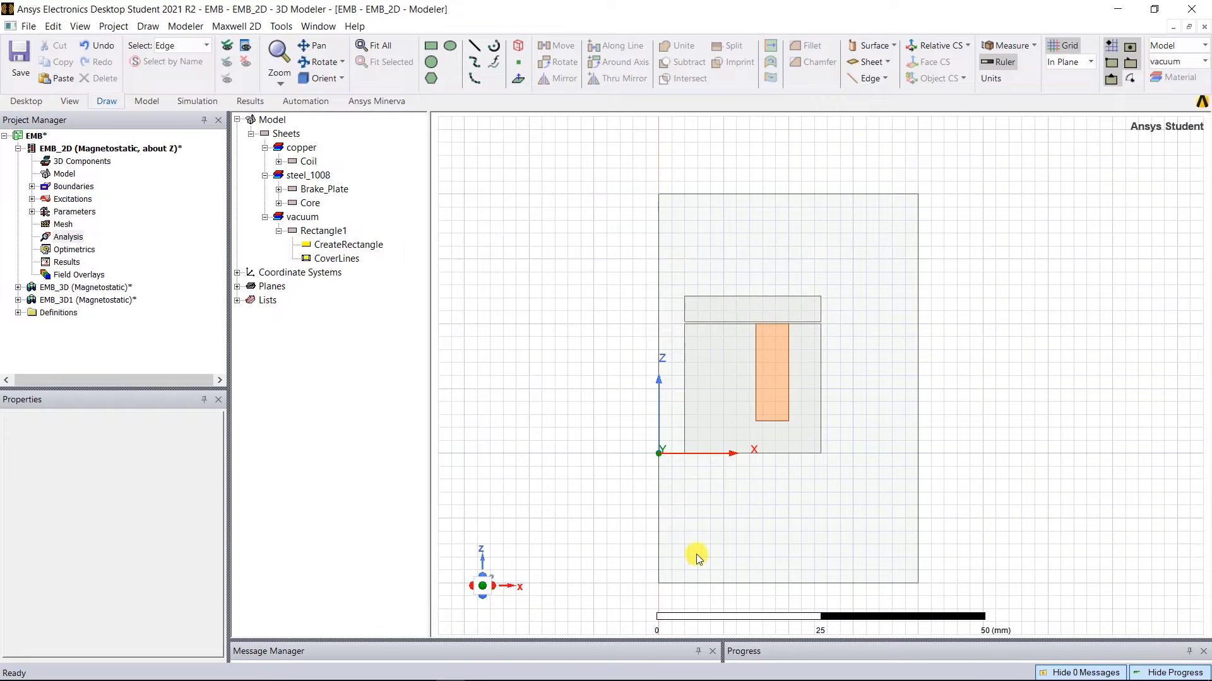
Step: Add a parametric sweep of gap, linear 0.2 to 1 mm in 0.1 mm steps, saving fields and mesh
right_click(89, 252)
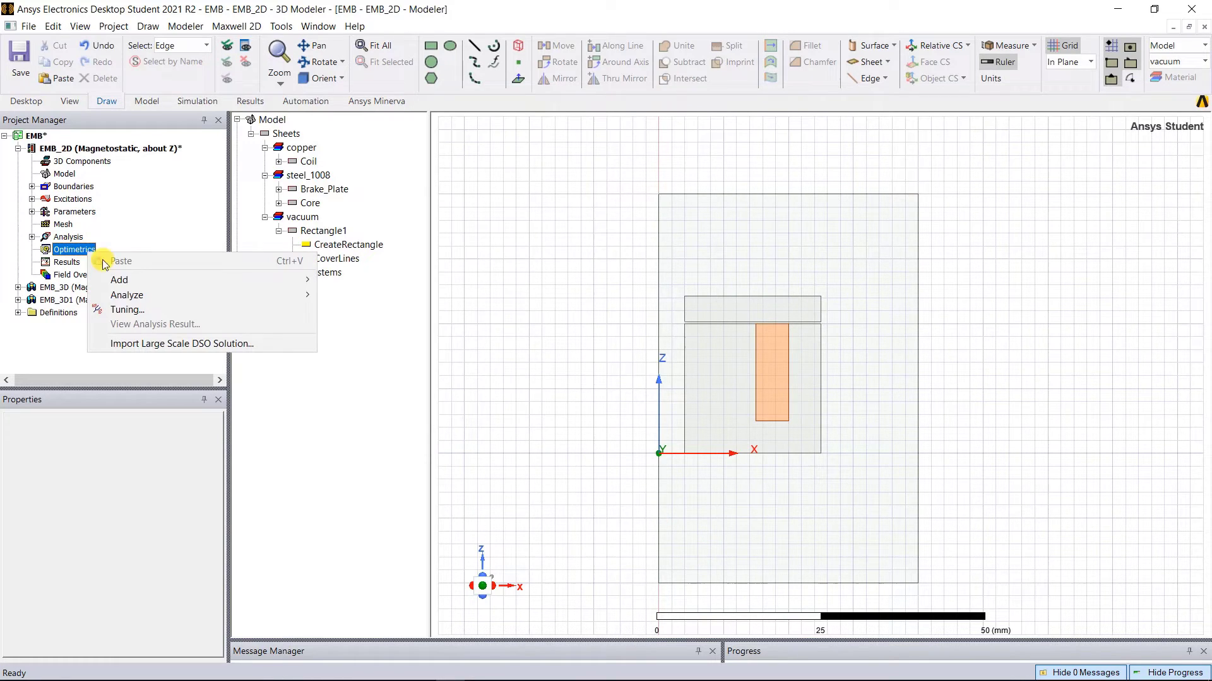
mouse_move(281, 280)
left_click(370, 281)
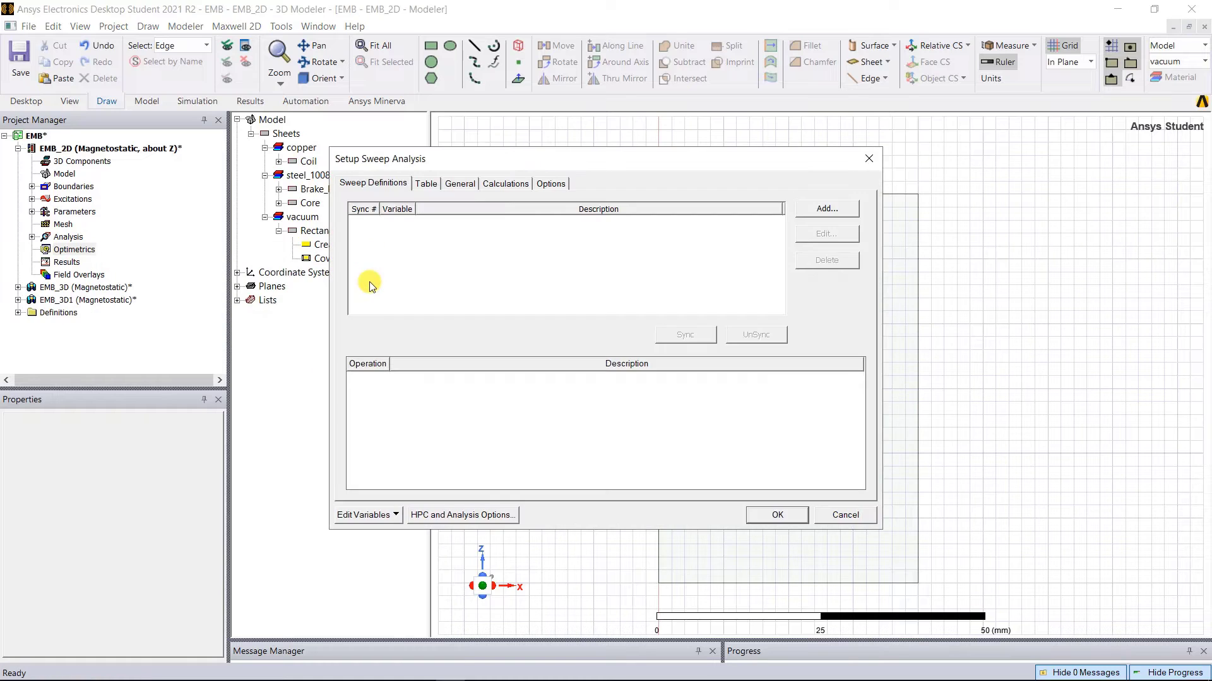
left_click(811, 212)
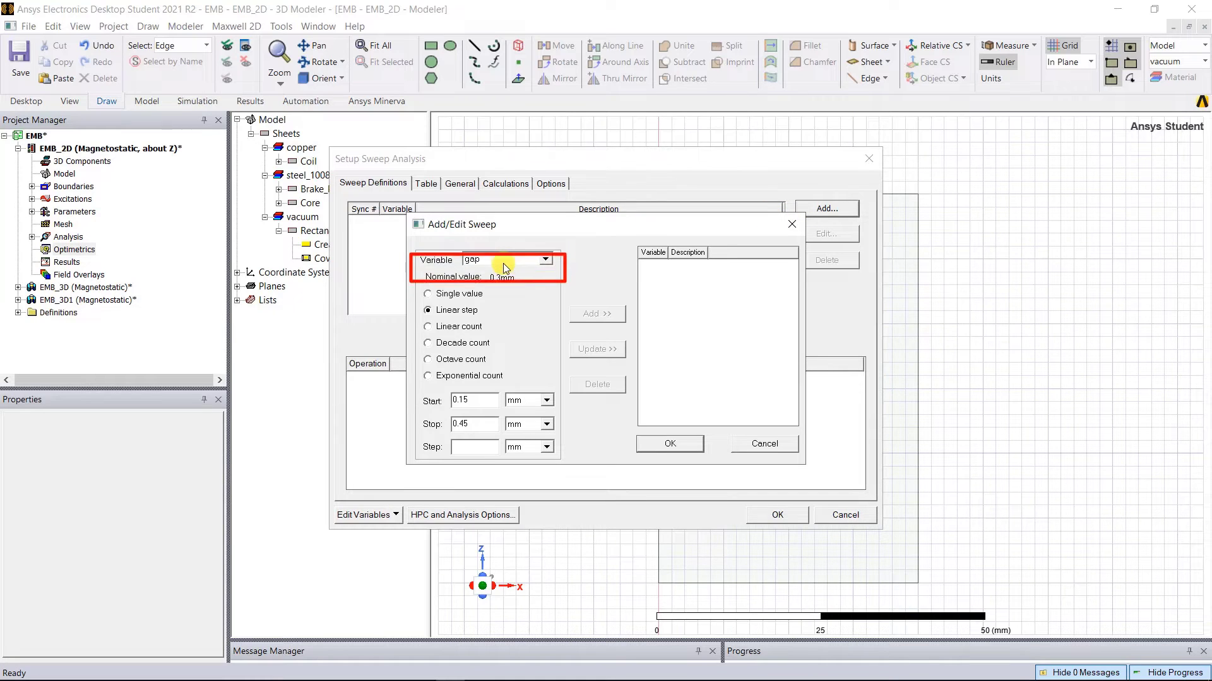
left_click(477, 401)
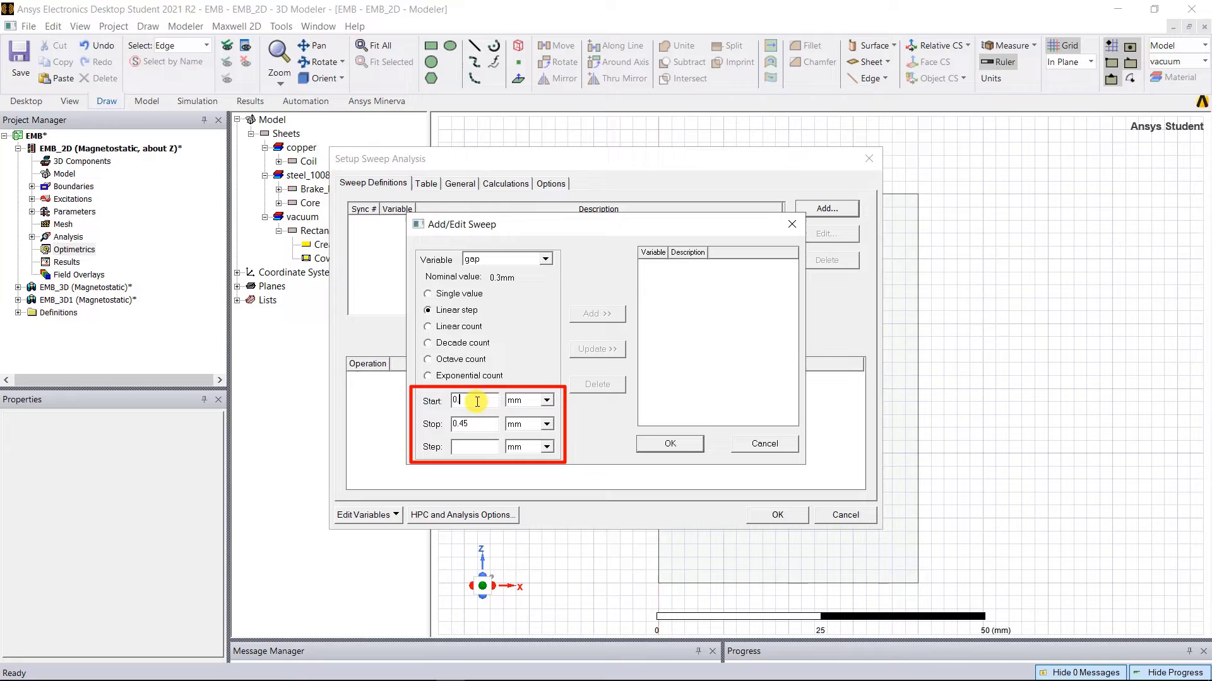
type("2")
left_click_drag(474, 424, 445, 422)
type("1")
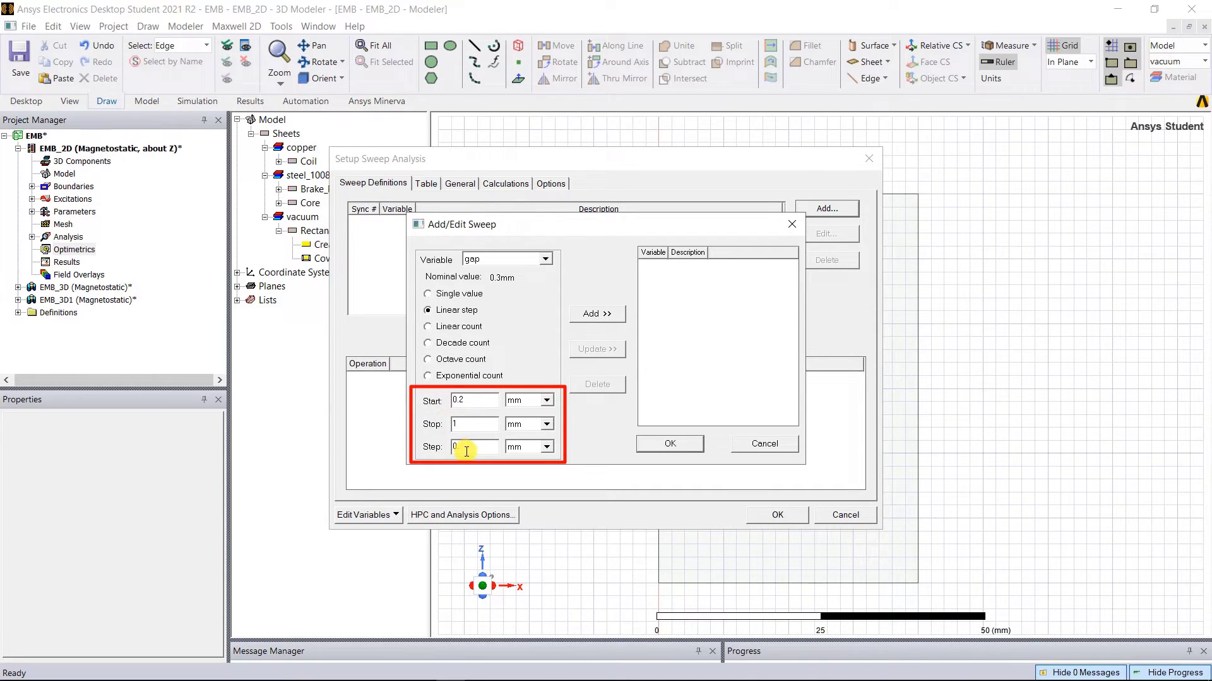
left_click(596, 315)
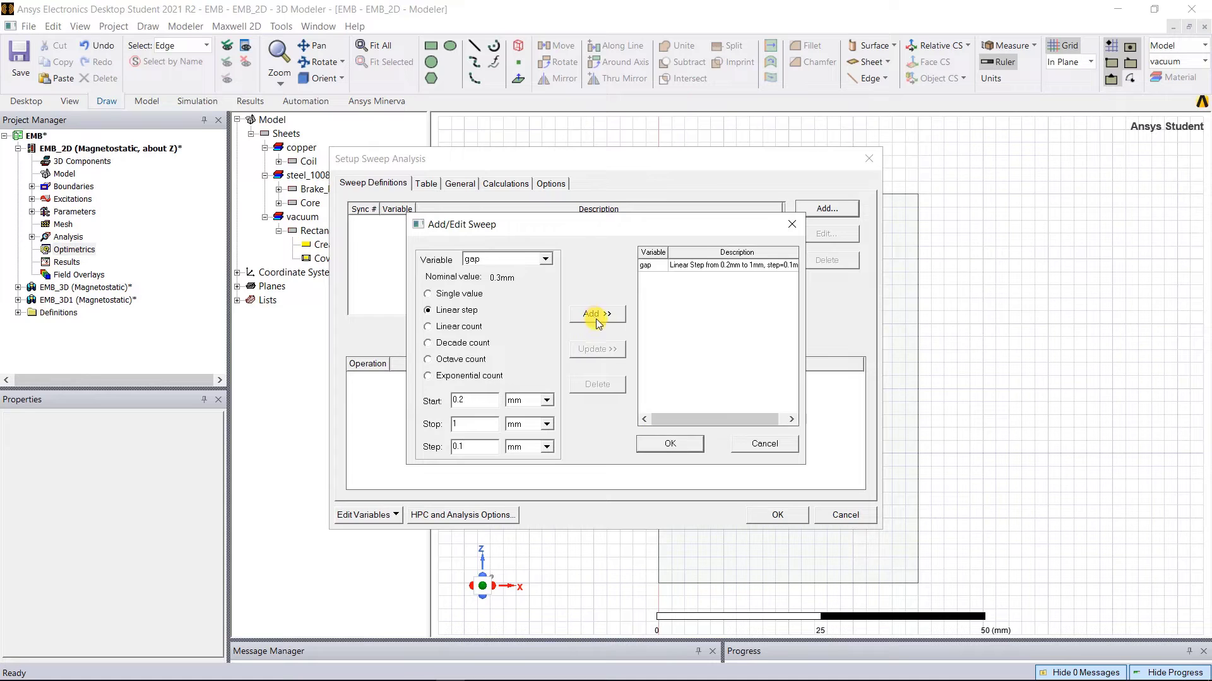
left_click(669, 444)
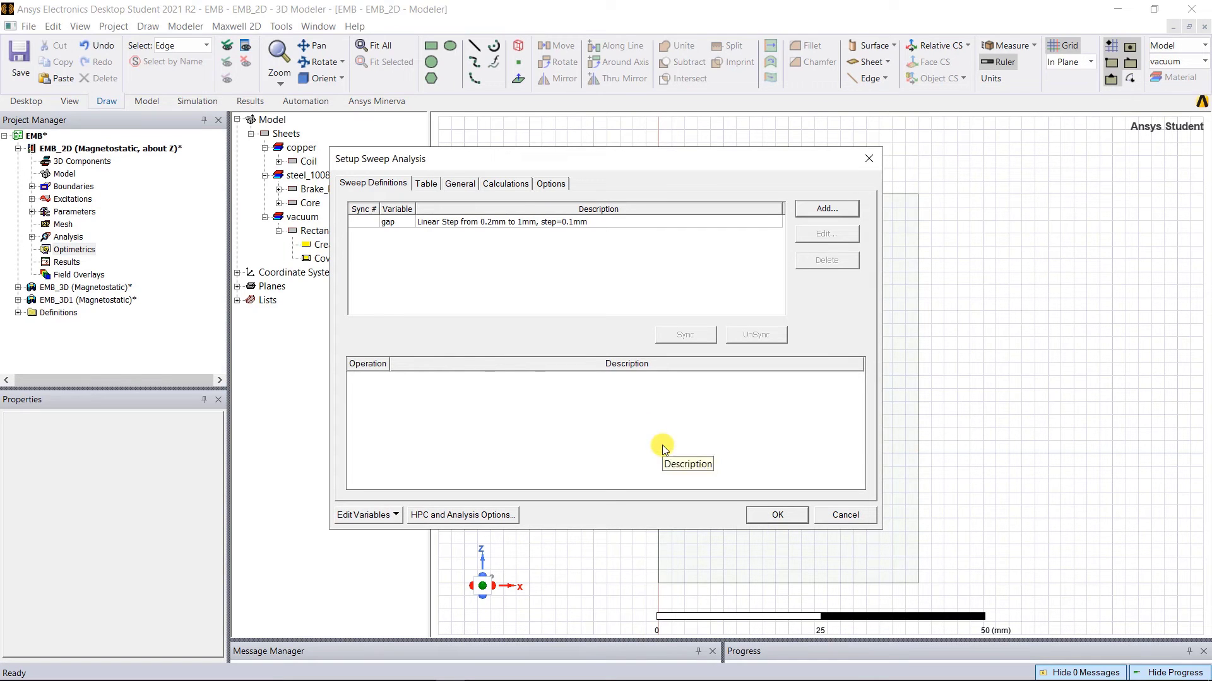
left_click(545, 184)
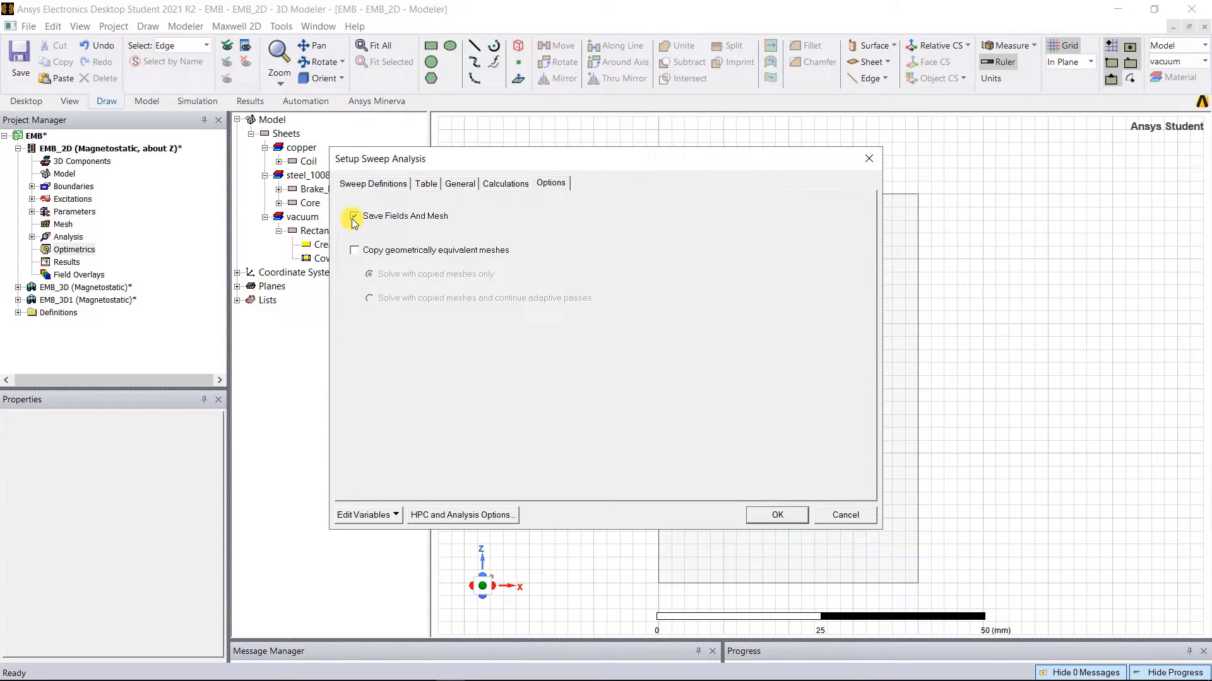
left_click(760, 514)
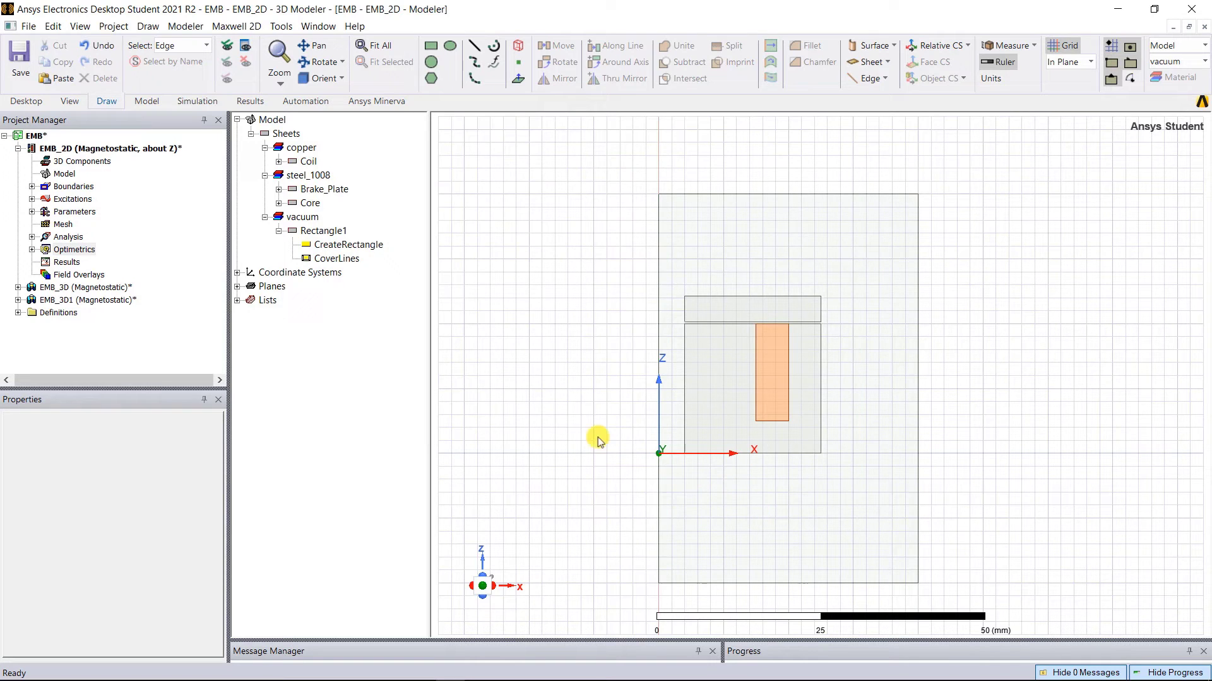
Step: Validate the EMB_2D design and close the validation results
left_click(197, 101)
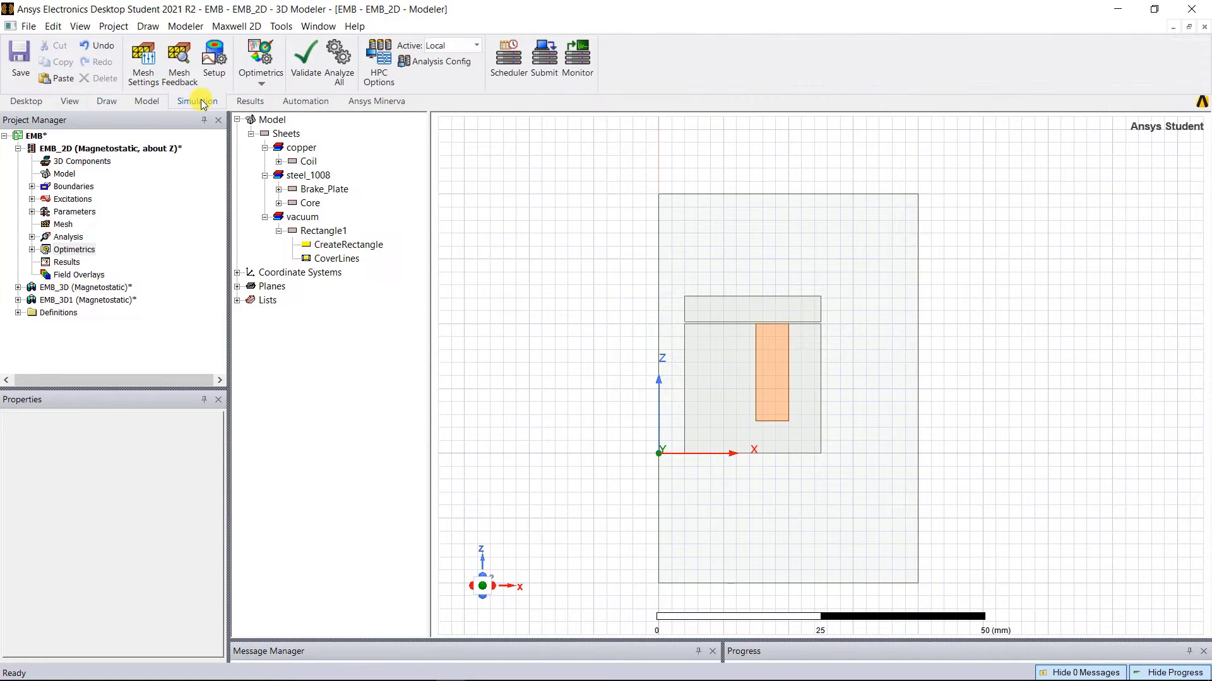
left_click(303, 74)
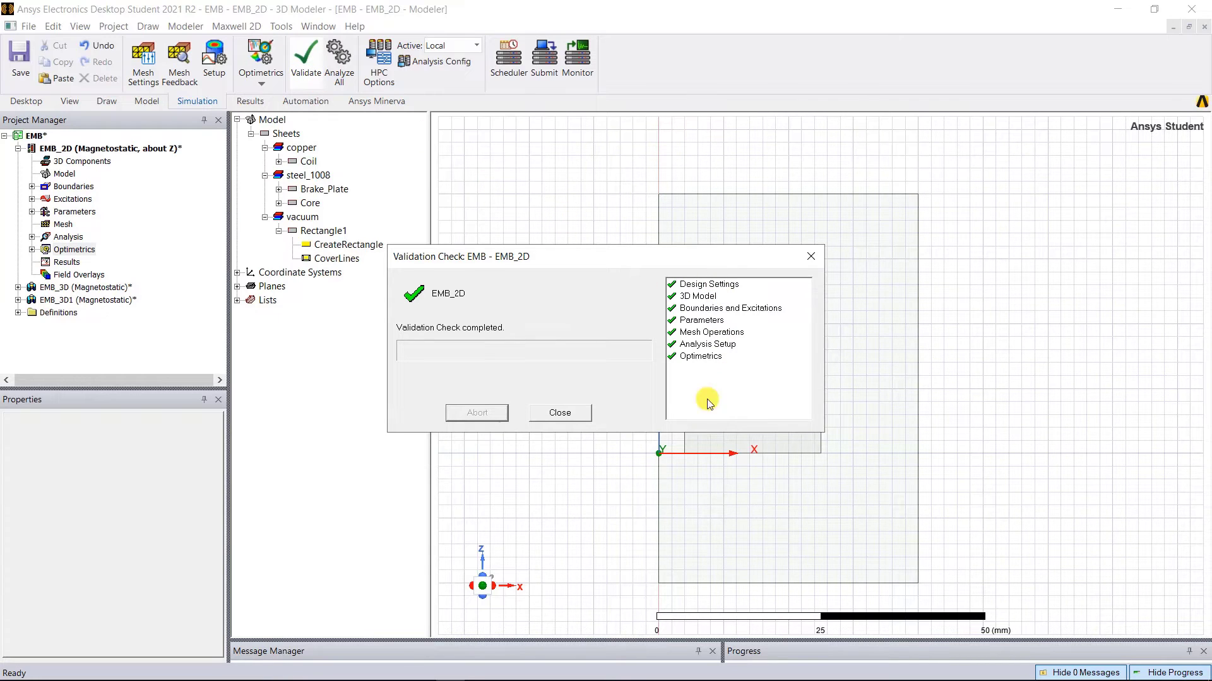
left_click(561, 414)
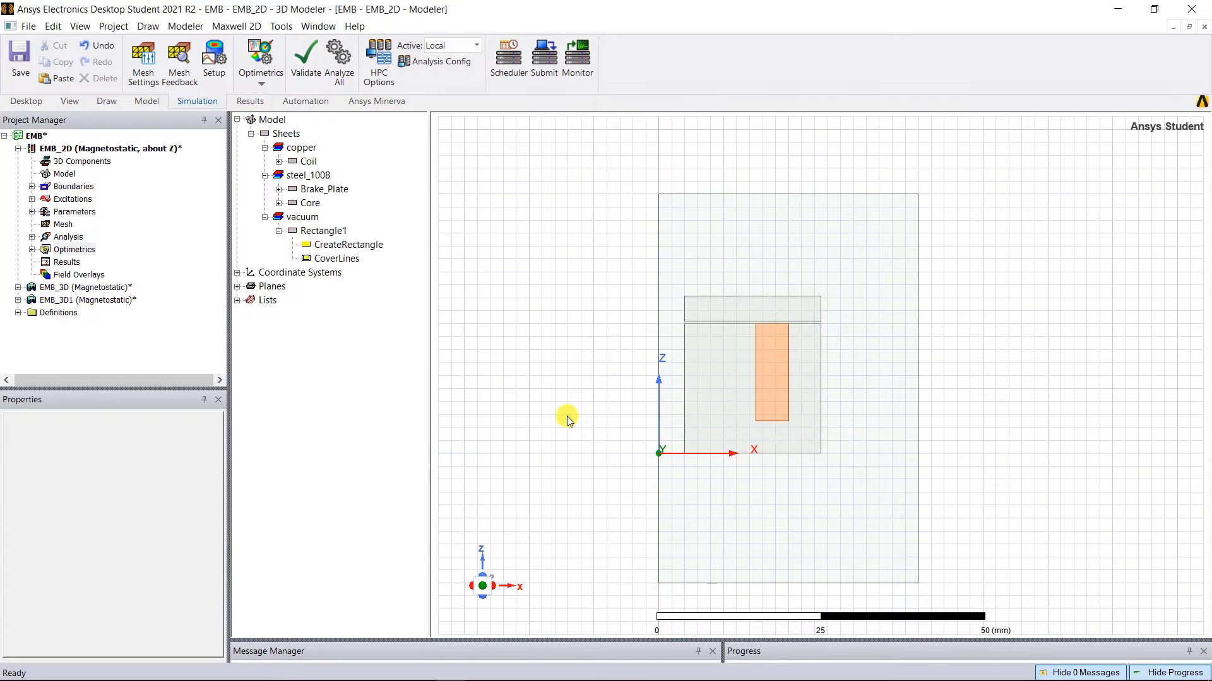
Step: Run the ParametricSetup1 gap sweep under Optimetrics
left_click(32, 249)
right_click(93, 263)
left_click(114, 373)
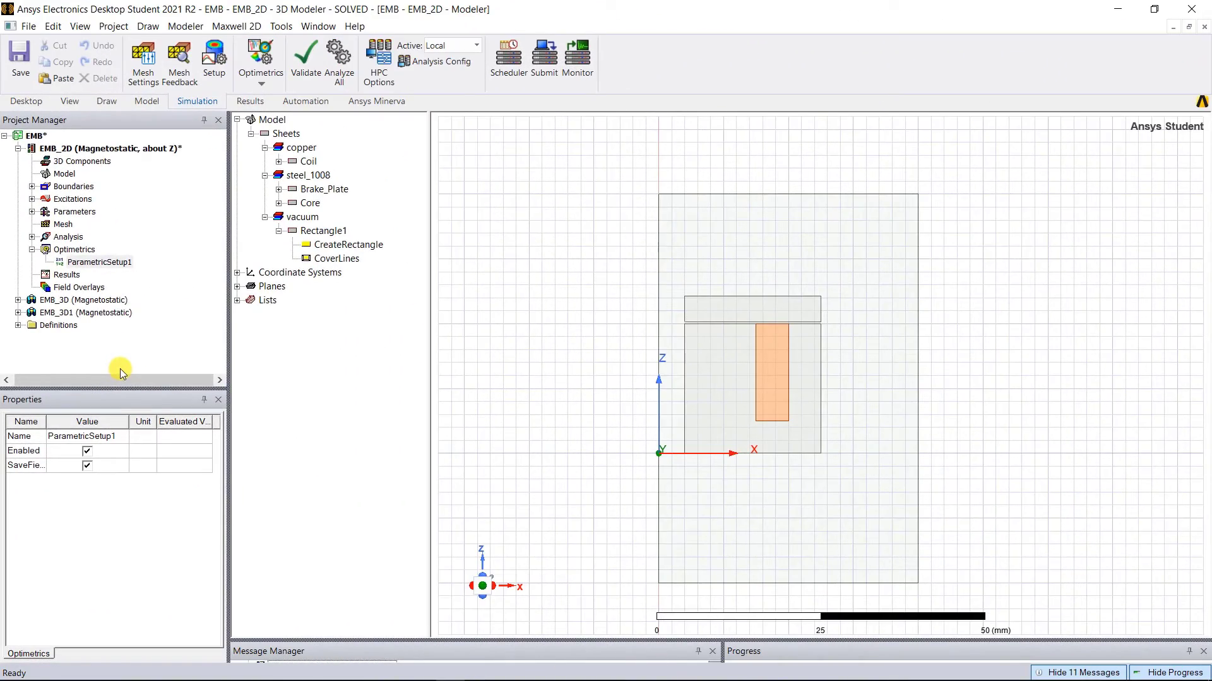
Step: Create a rectangular plot of mag(Force_z) for Force1 versus gap as Plot 1
right_click(67, 276)
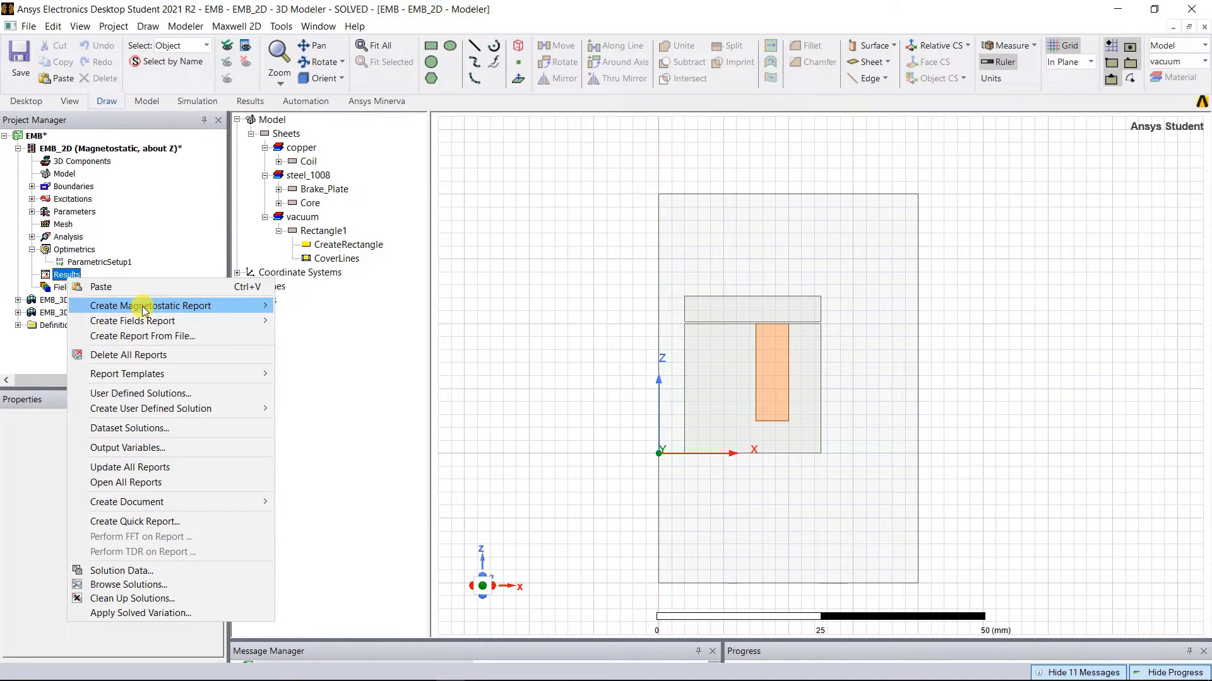
mouse_move(144, 310)
left_click(304, 306)
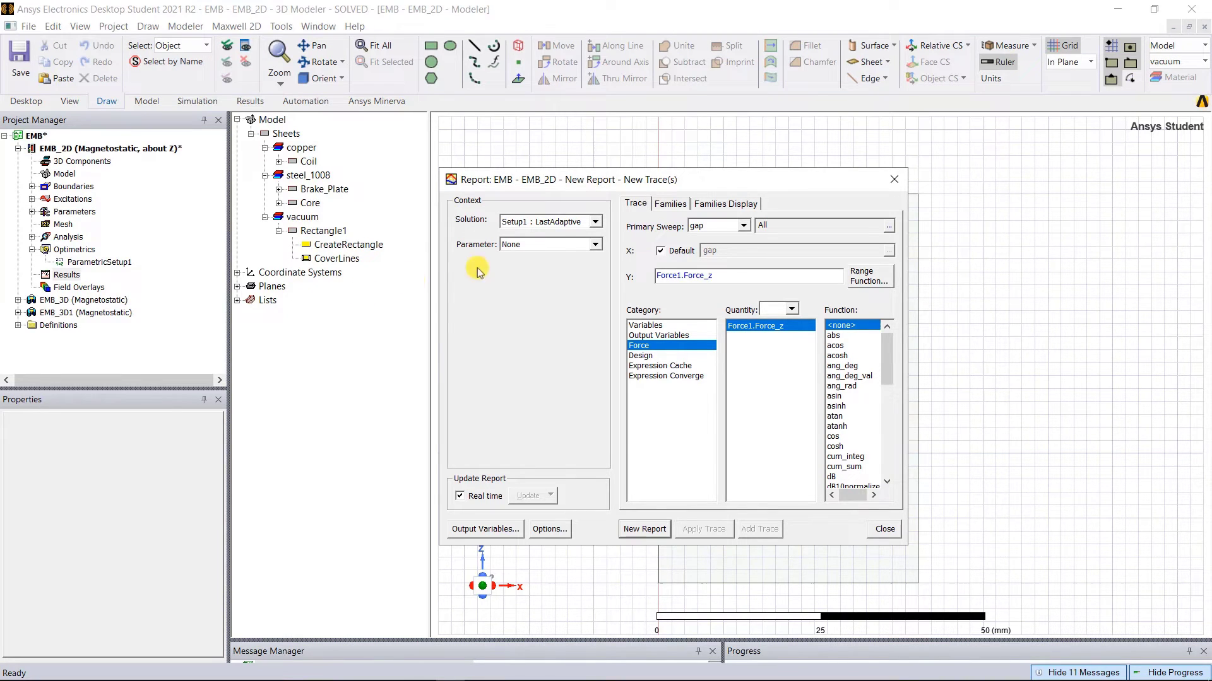
left_click(595, 244)
left_click(584, 268)
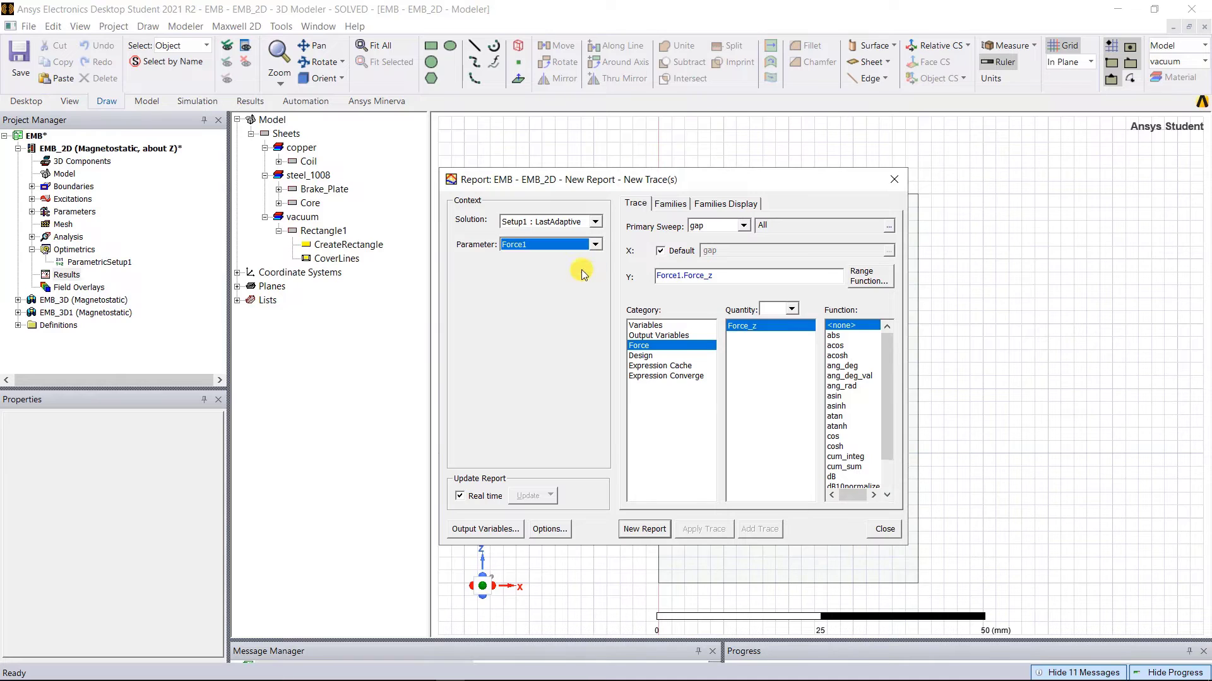
left_click(741, 327)
scroll(869, 384, "down", 7)
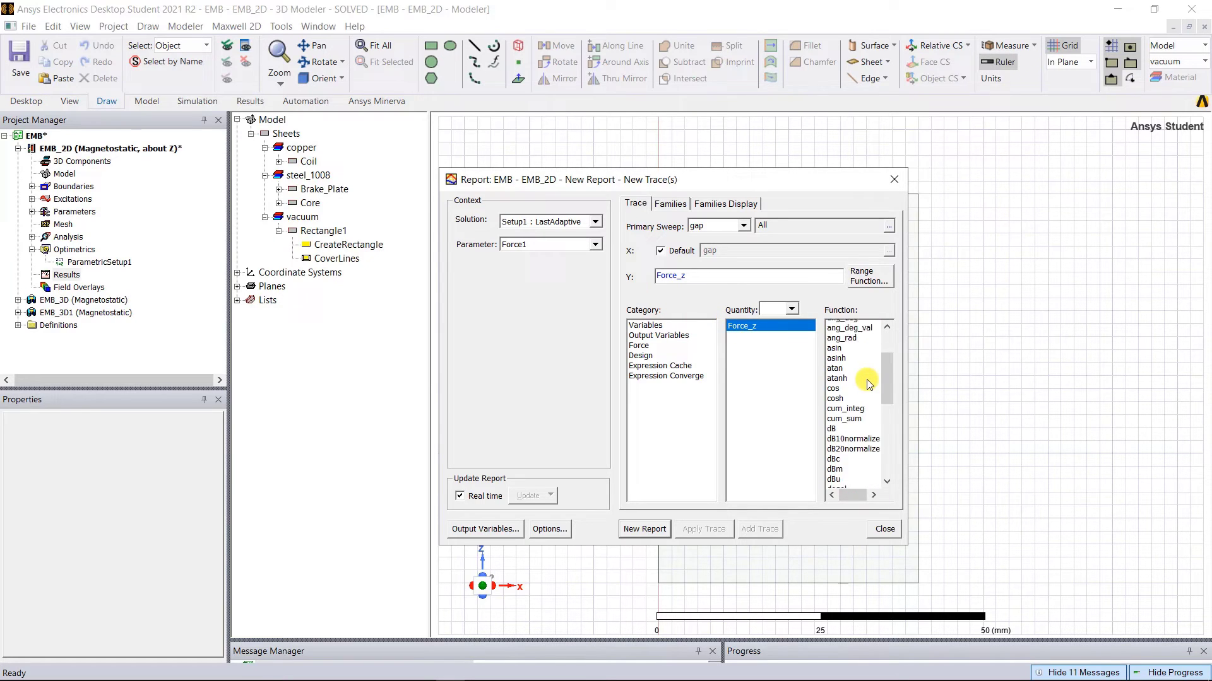
left_click(835, 417)
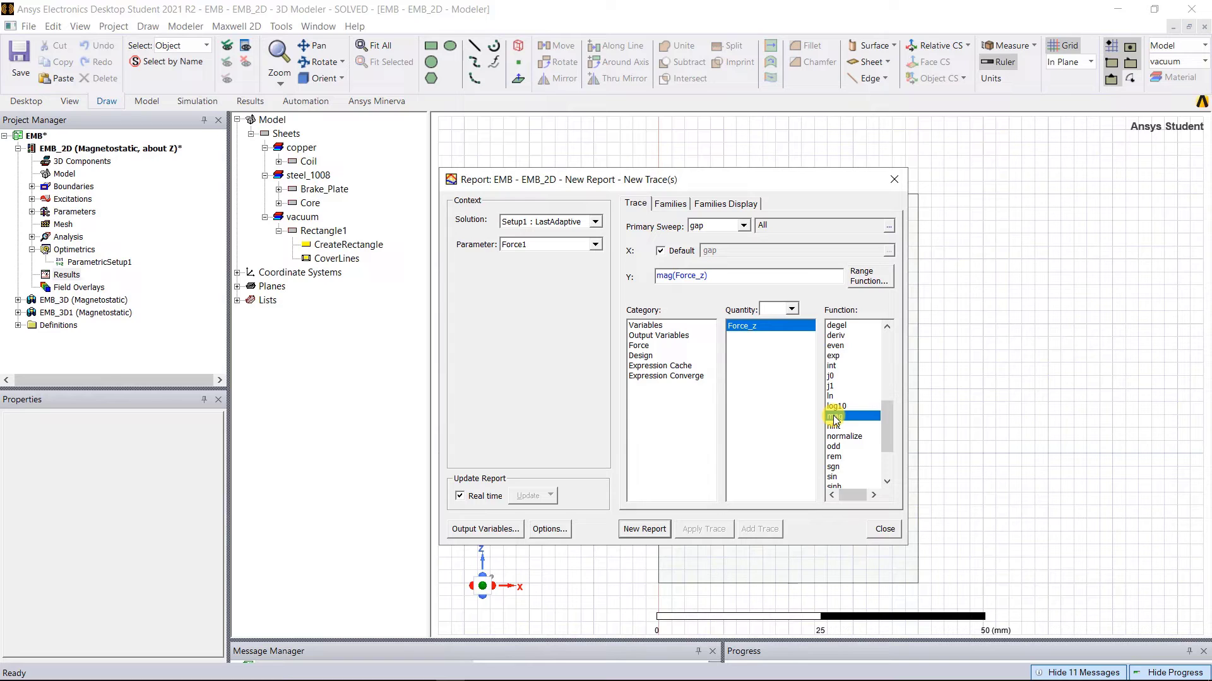
left_click(645, 529)
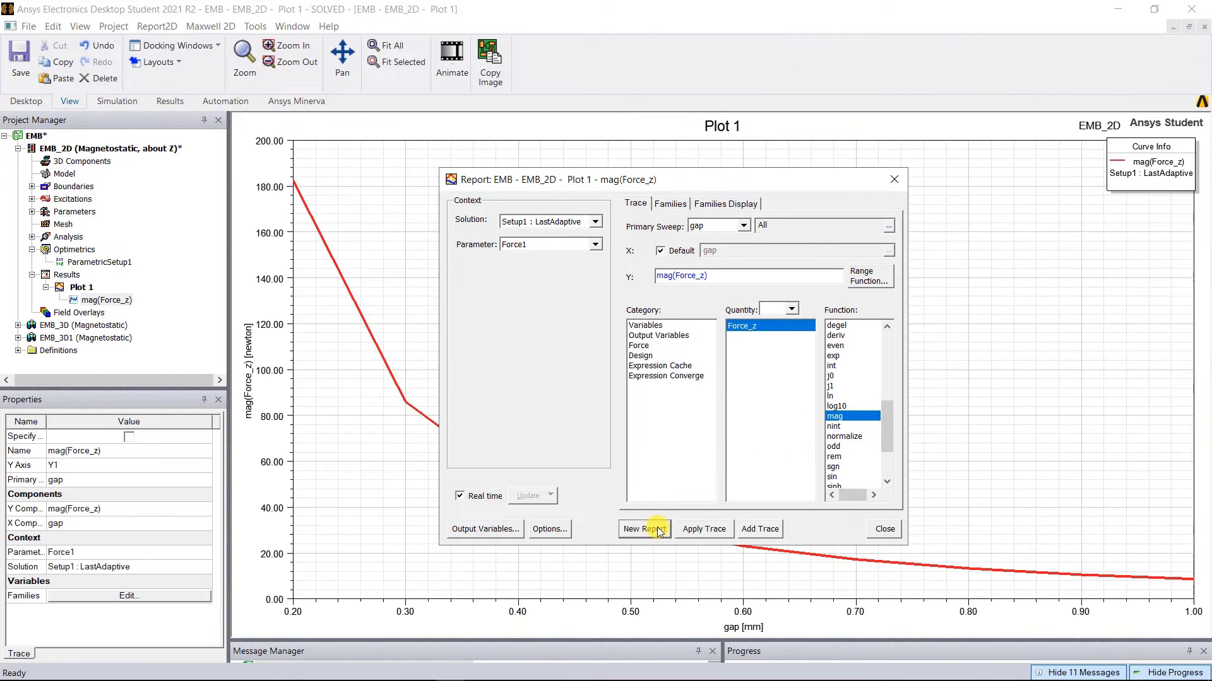
left_click(884, 529)
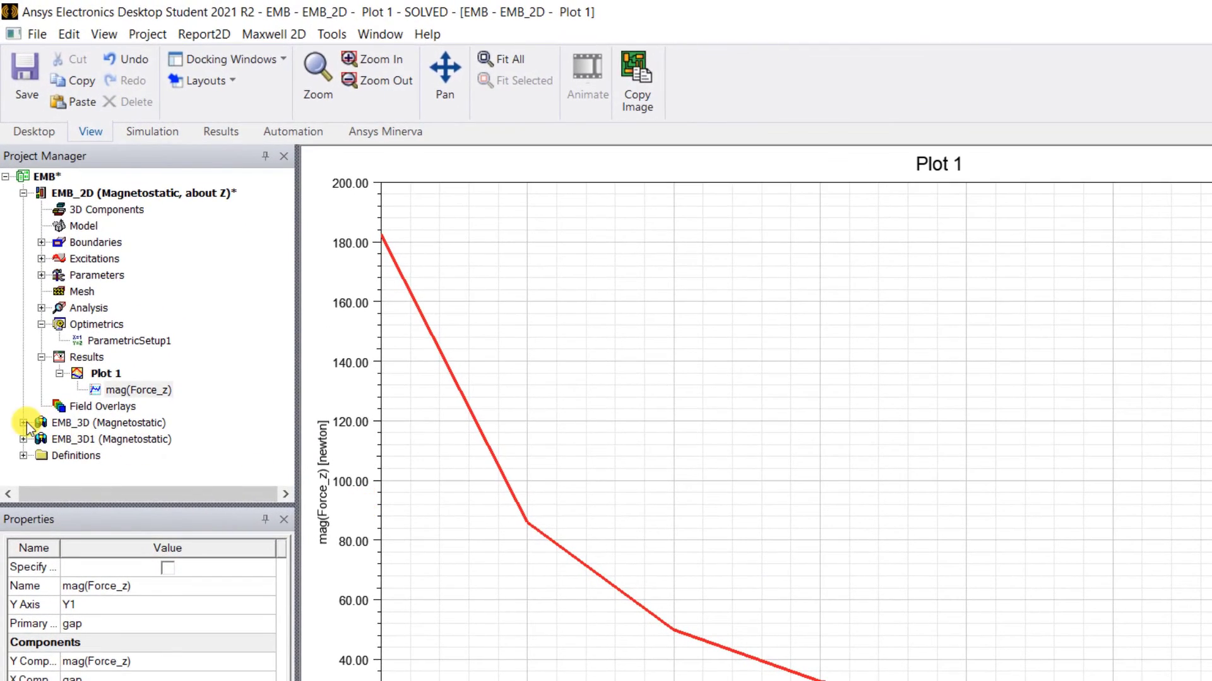
Step: Copy the Force_mag trace data from the EMB_3D design's results
left_click(25, 423)
left_click(41, 423)
right_click(134, 456)
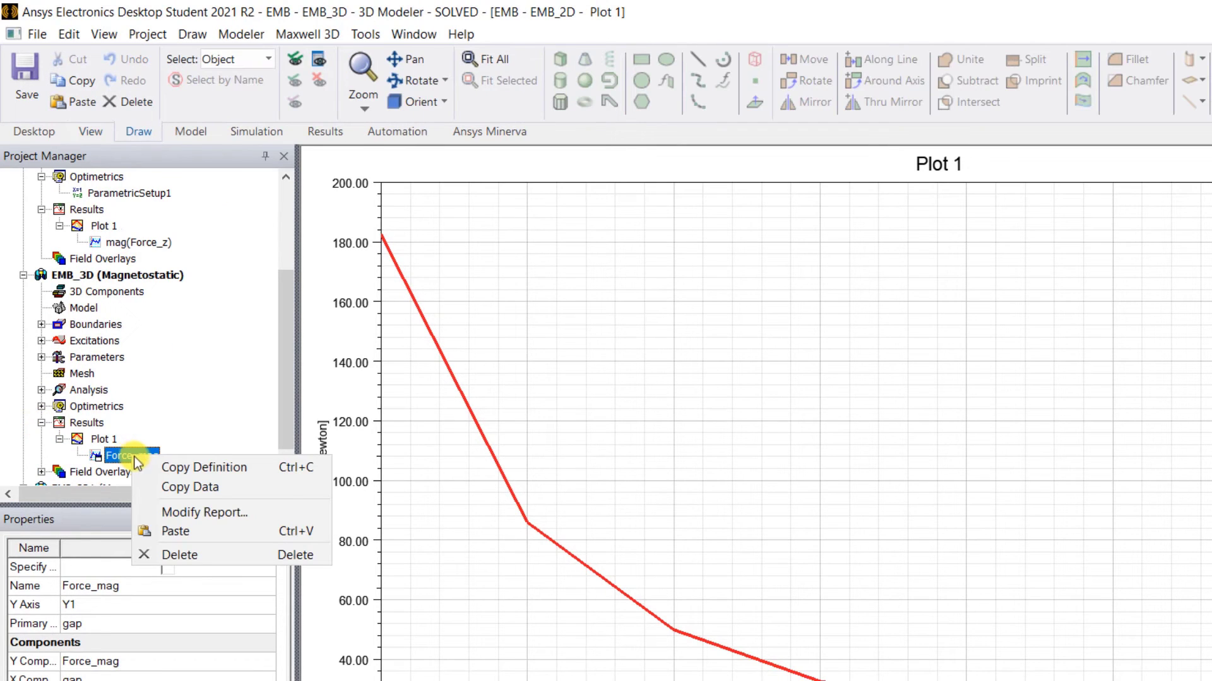
left_click(178, 487)
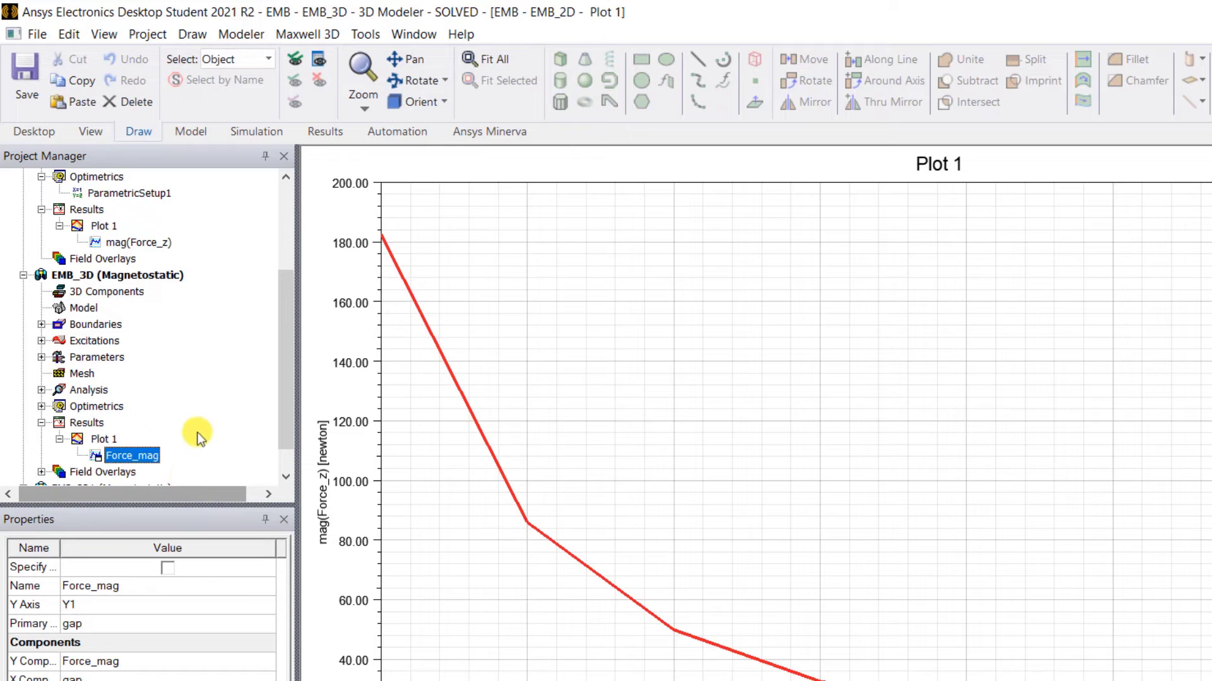
Step: Paste the copied 3D Force_mag curve into the EMB_2D Plot 1
scroll(197, 432, "up", 3)
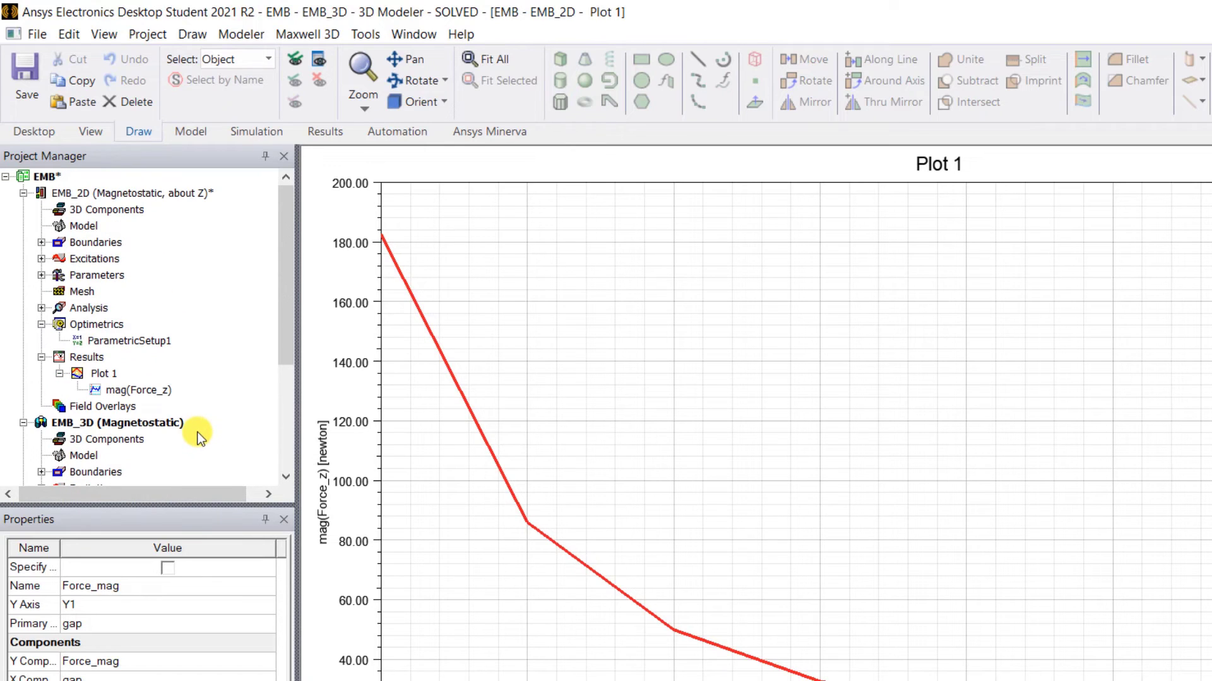
left_click(104, 374)
right_click(109, 378)
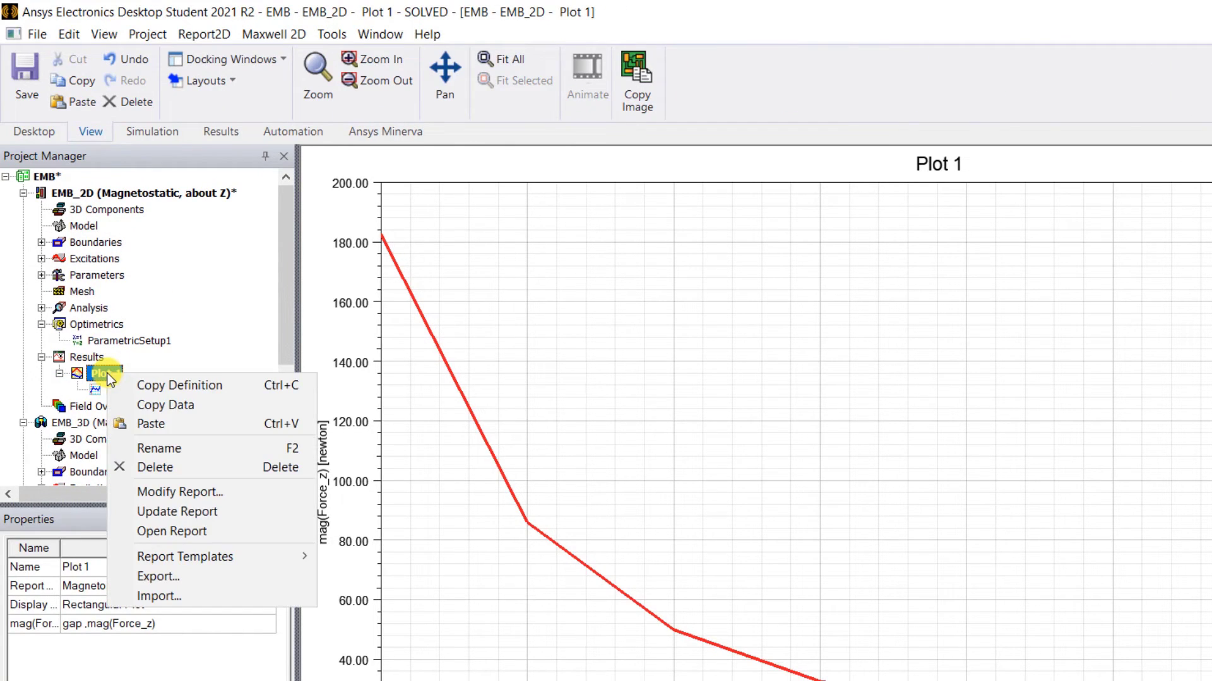
left_click(151, 424)
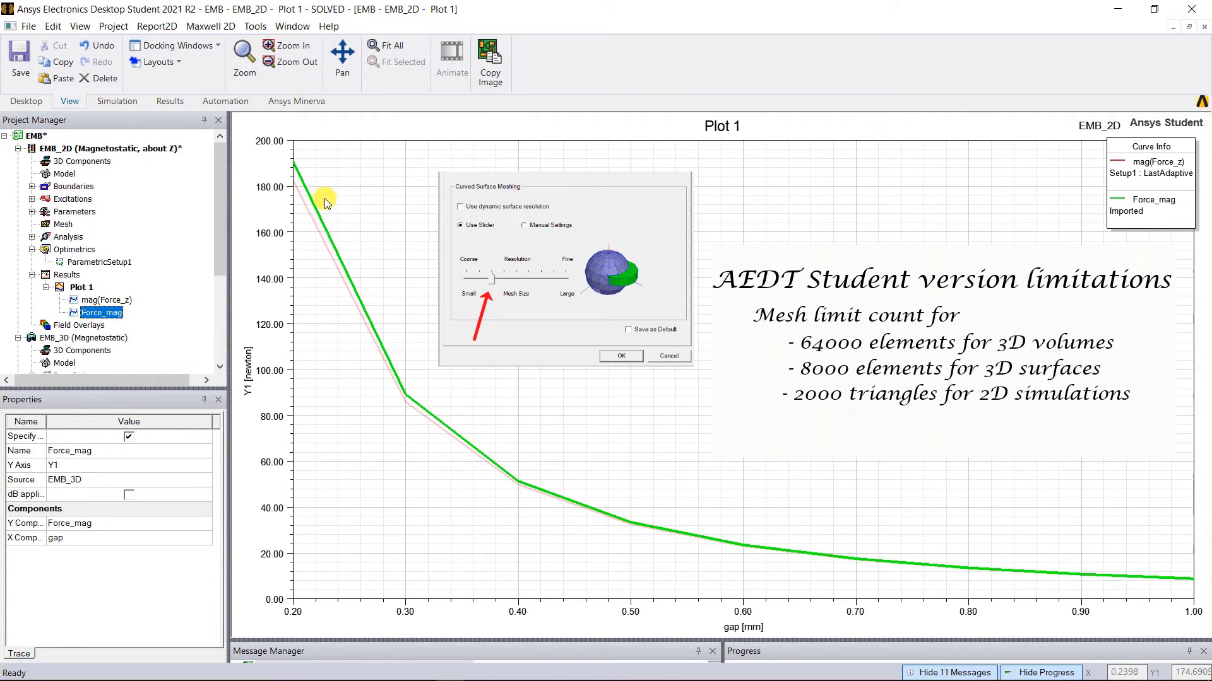
Step: Reopen the EMB_2D model and start a Mag_B field overlay under Fields > B
double_click(68, 151)
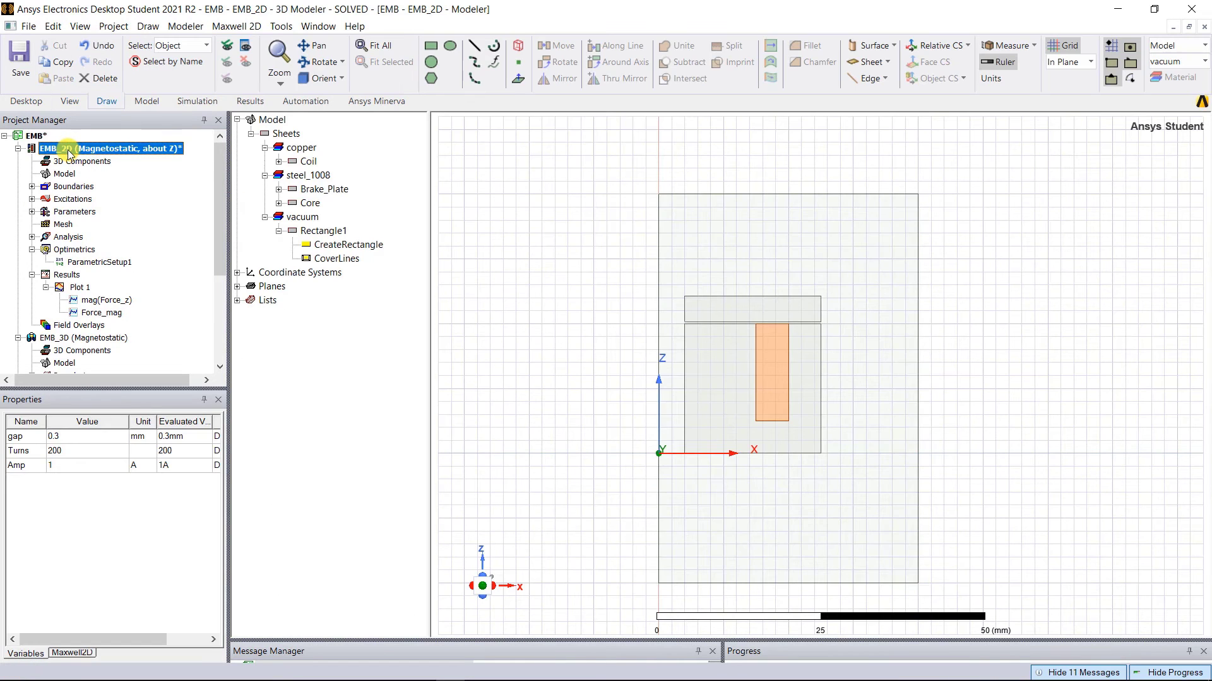
right_click(74, 325)
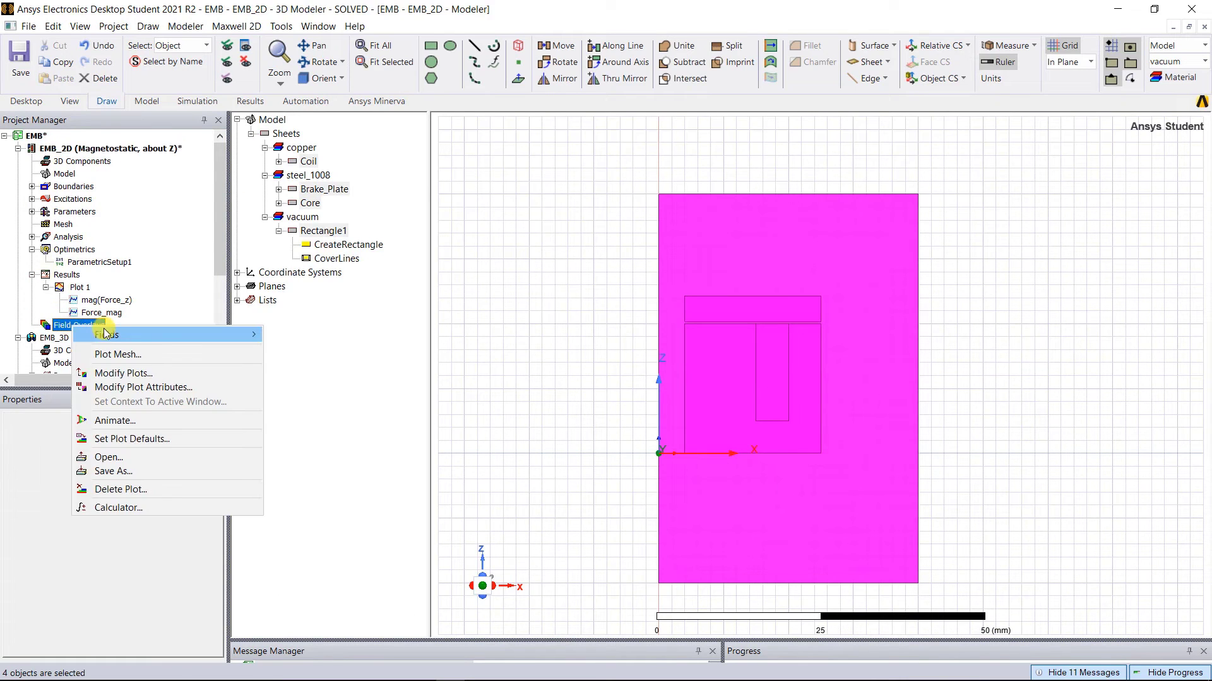
mouse_move(246, 335)
mouse_move(285, 365)
left_click(424, 358)
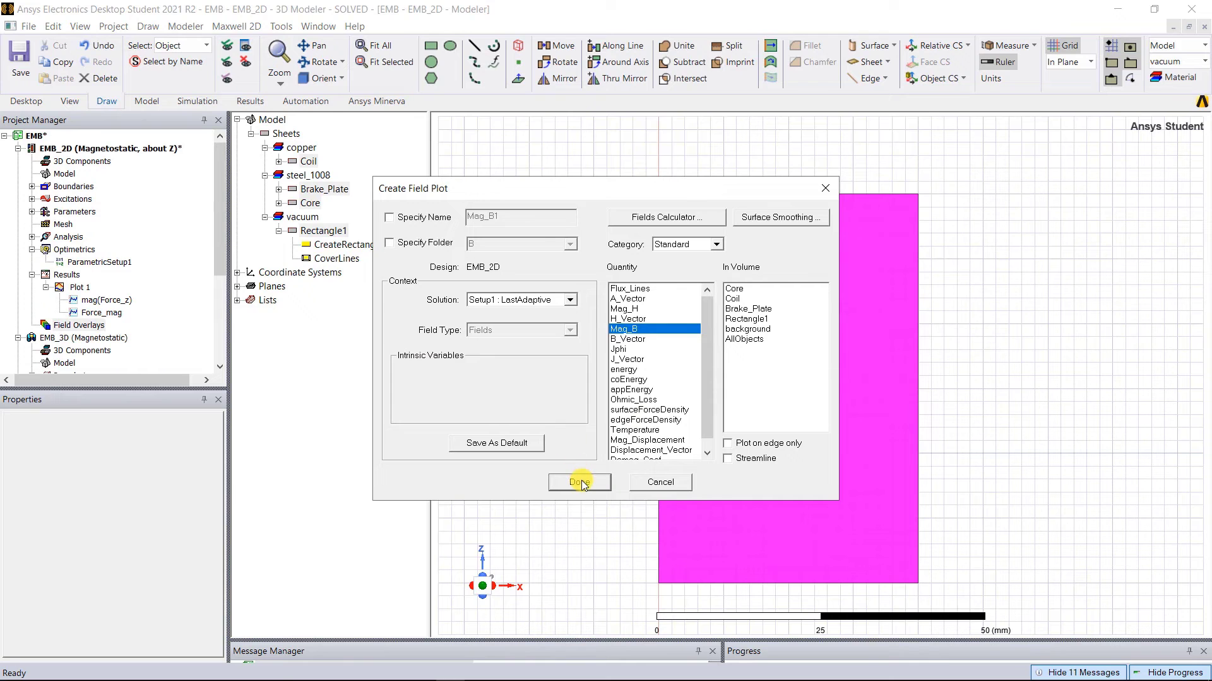